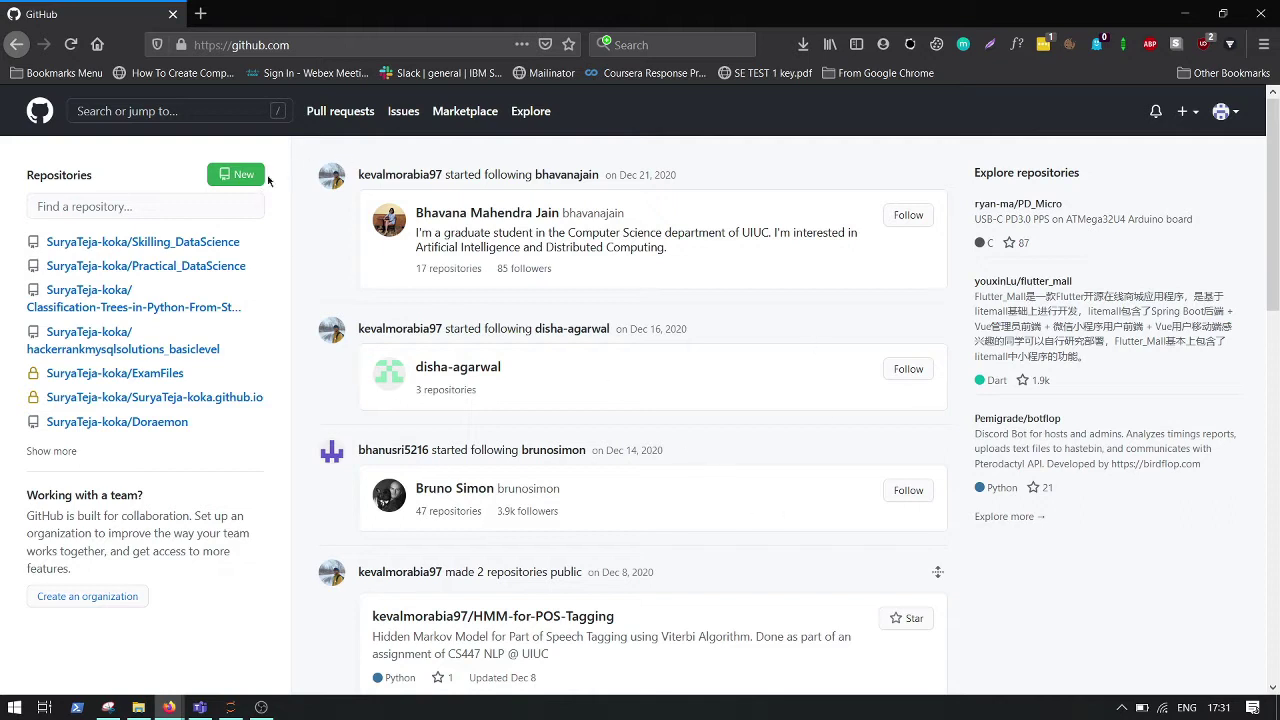
Open the new-repository form in a separate browser tab and name the repository asdf.
mouse_move(418, 174)
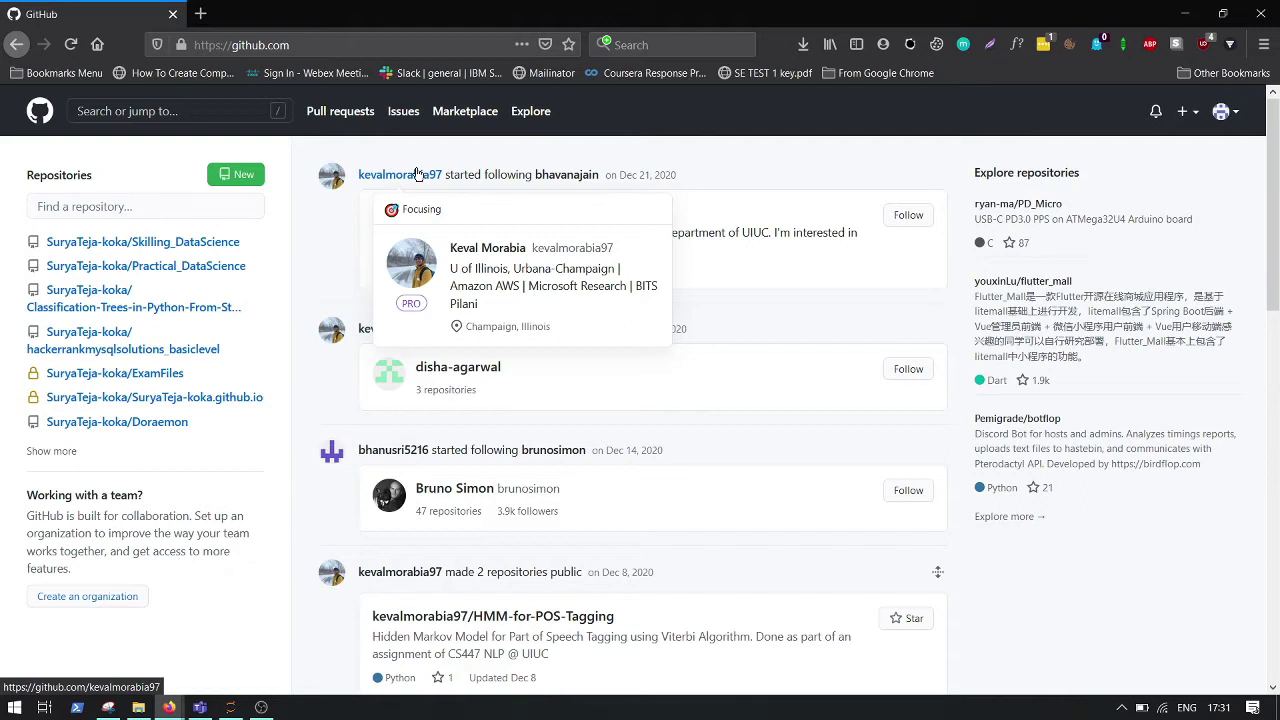
middle_click(253, 182)
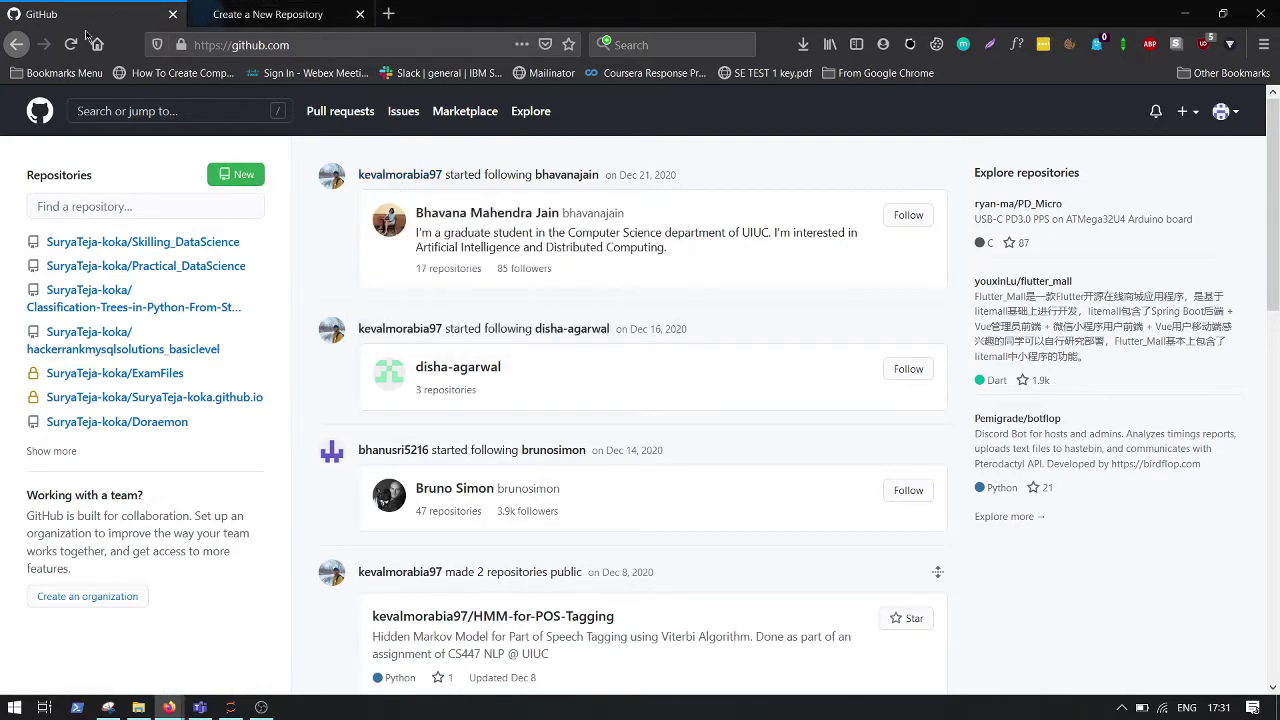
left_click(277, 12)
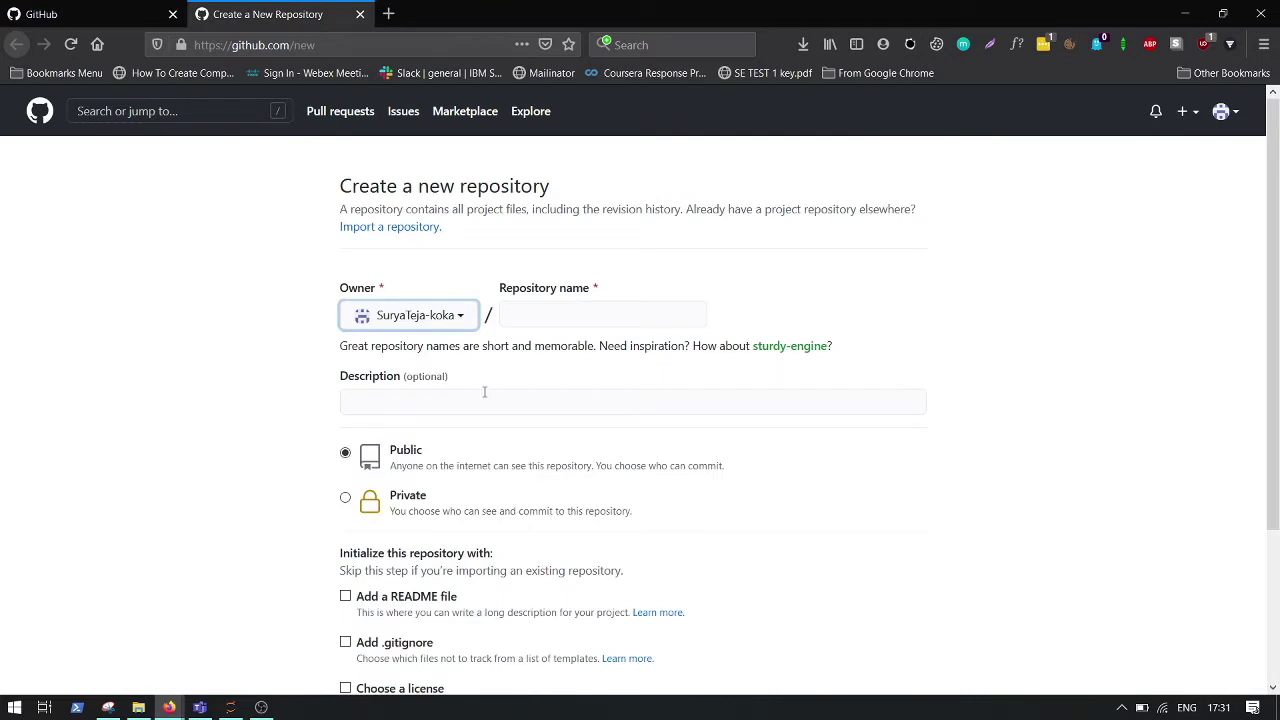
left_click(551, 312)
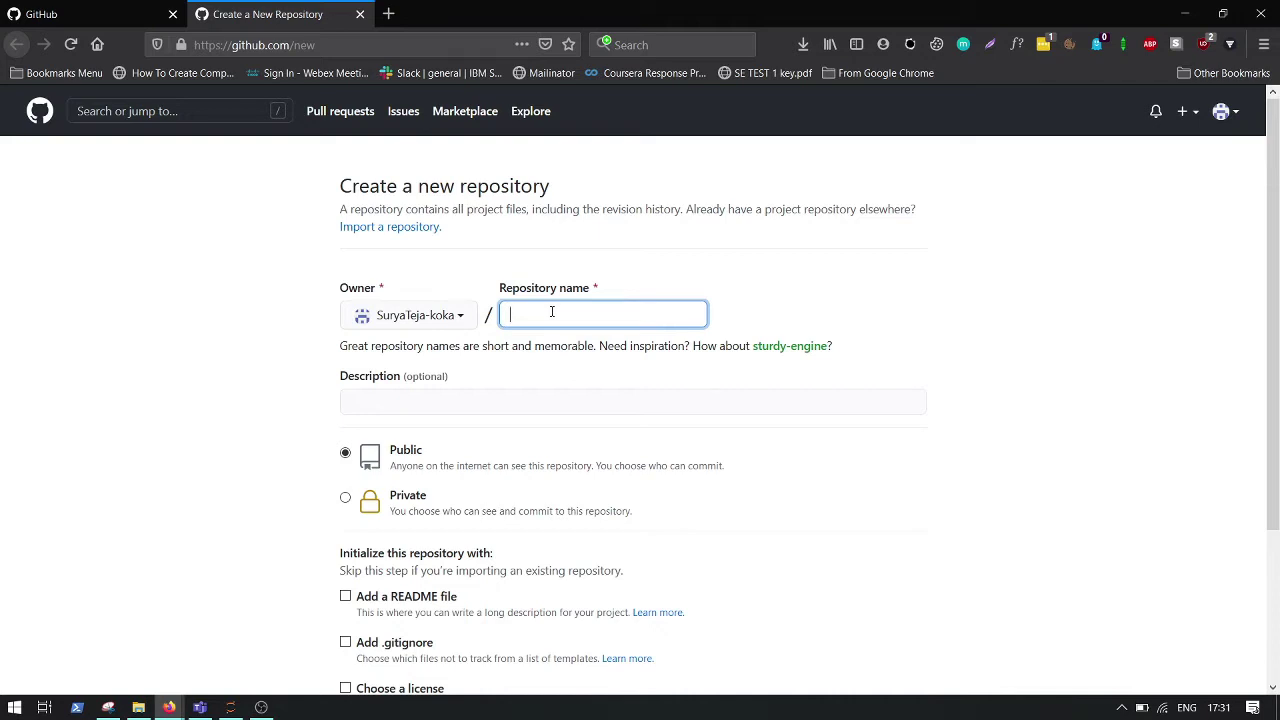
type("asdf")
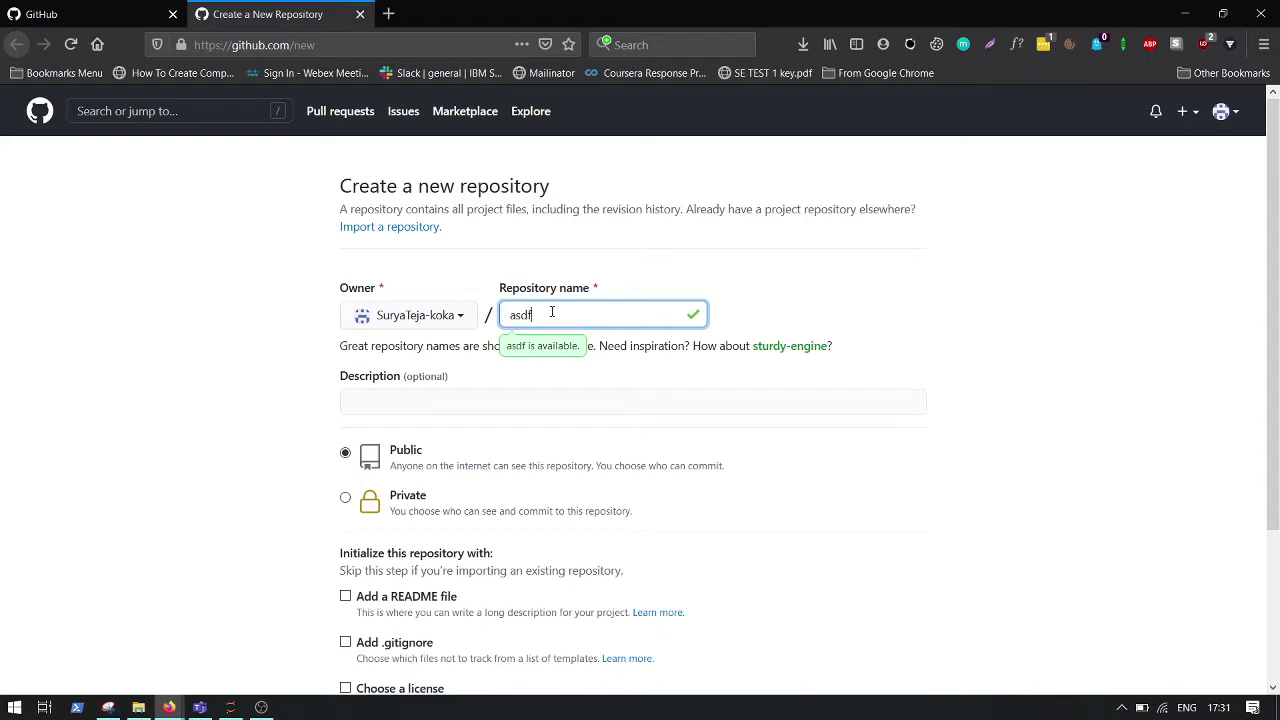
Describe the repository as "askjdg,jga" and create it as public with a README file.
scroll(471, 297, "down", 4)
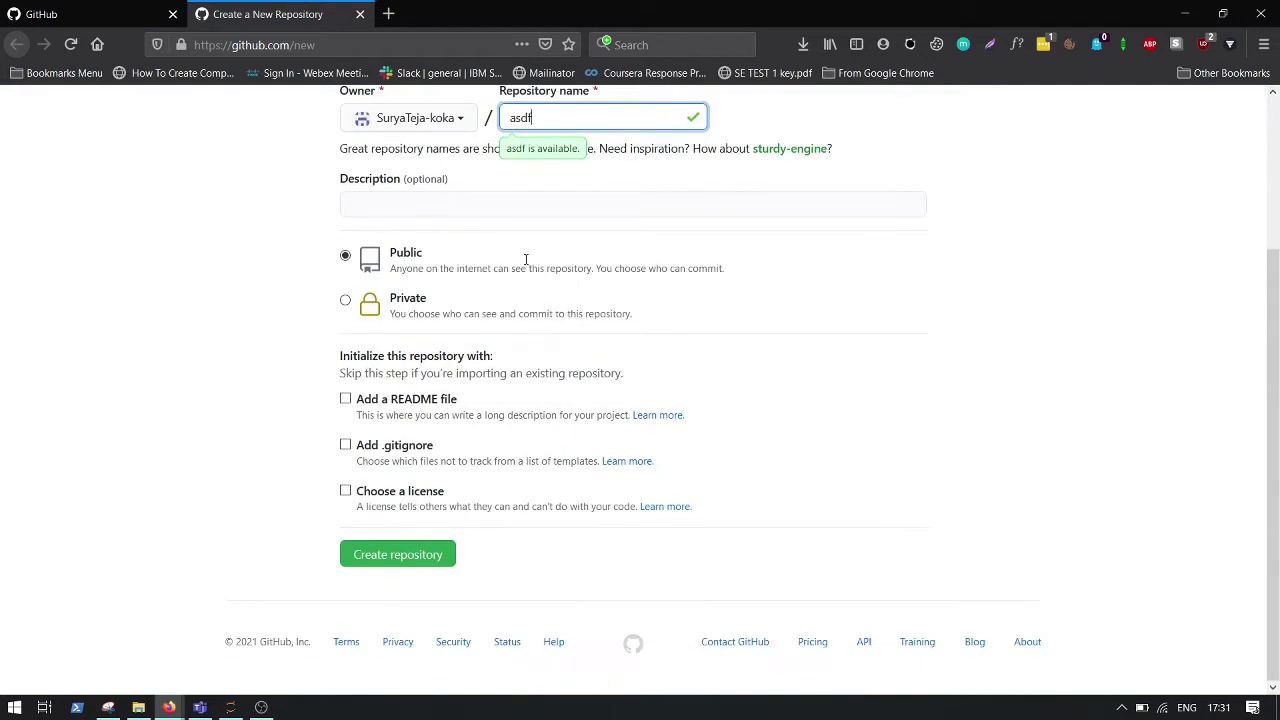
left_click(523, 208)
type("askjdg,jga")
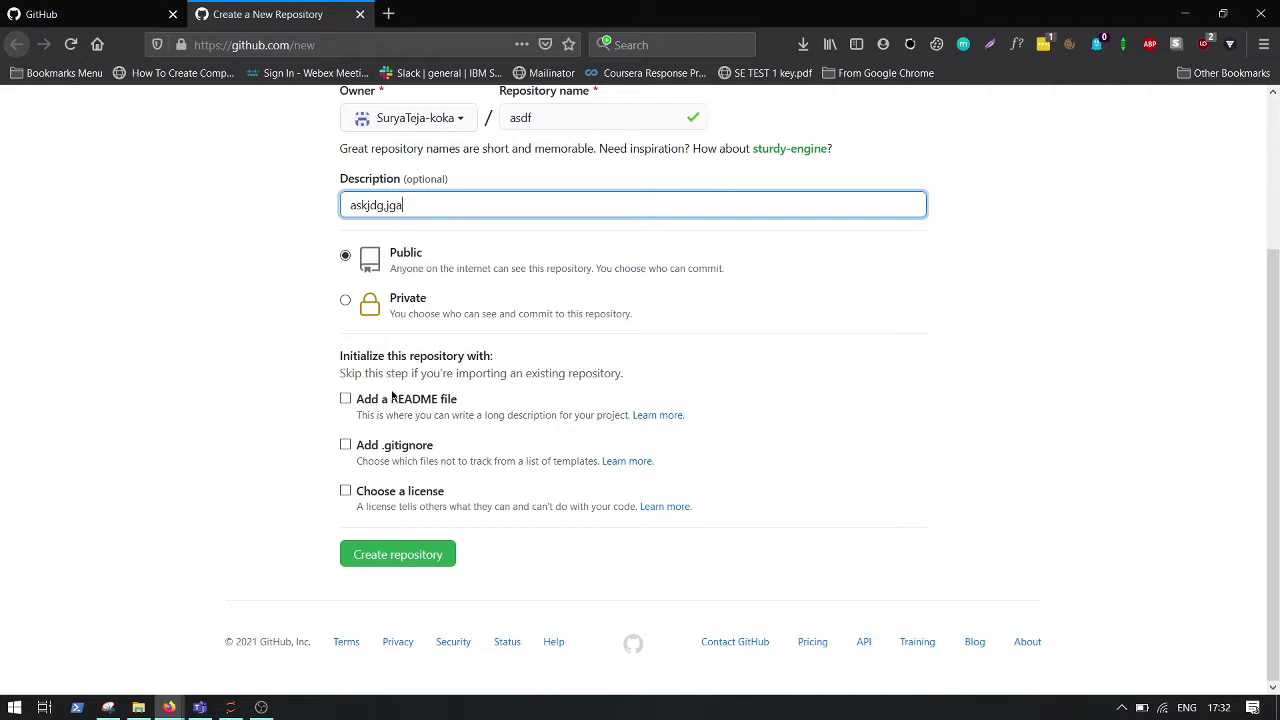
left_click(344, 403)
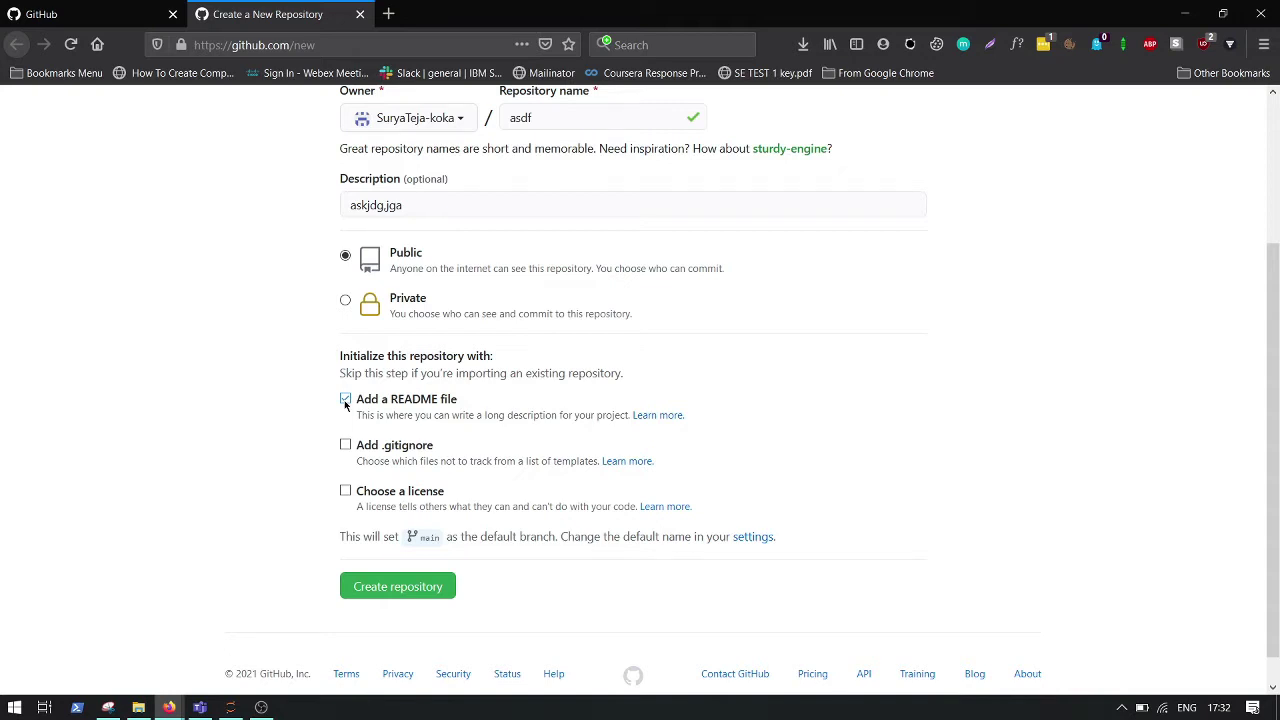
left_click(415, 594)
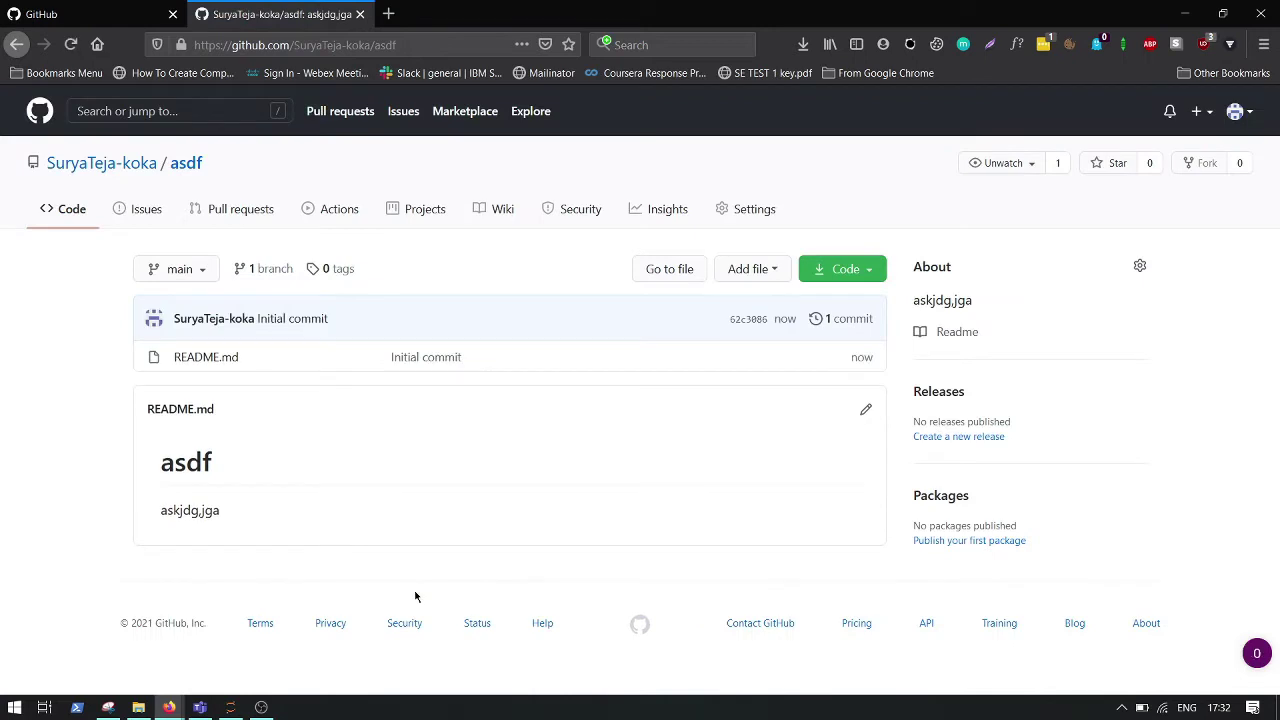
Examine the title and description shown in the new repository's README.
left_click_drag(214, 468, 158, 472)
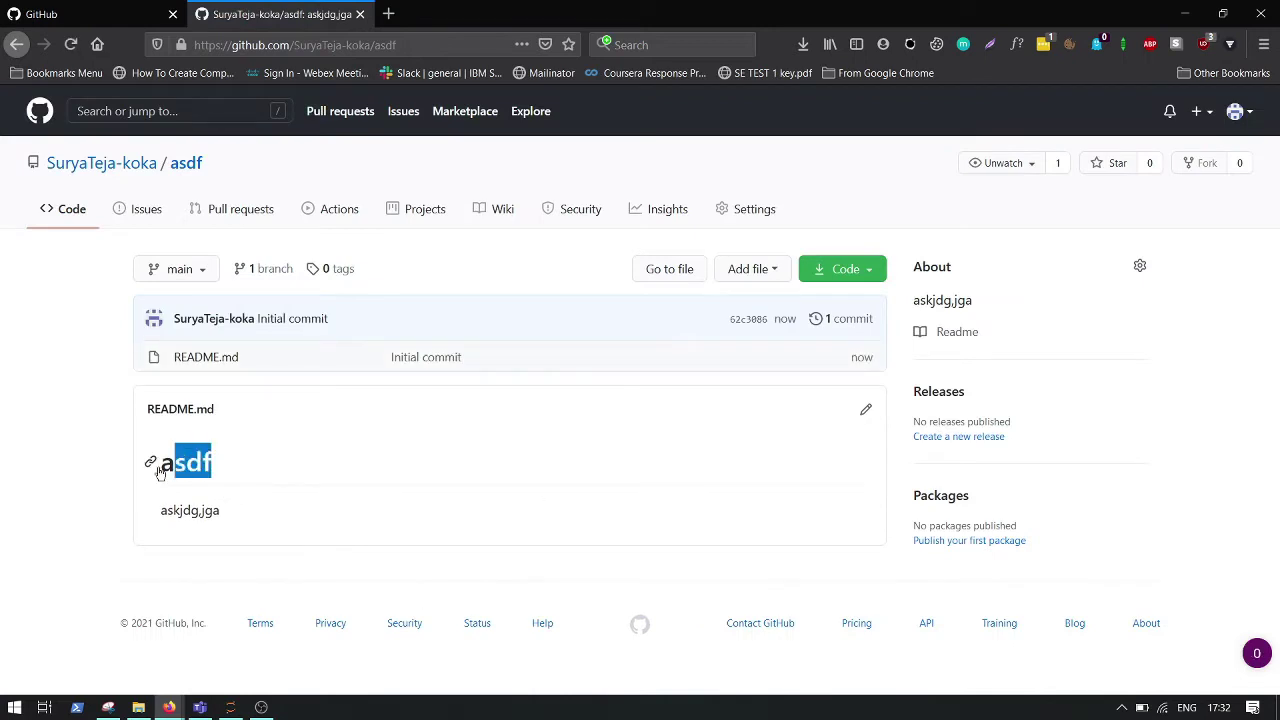
left_click(158, 472)
mouse_move(221, 512)
left_mouse_down()
mouse_move(160, 512)
mouse_move(221, 512)
left_mouse_up()
left_click(161, 511)
left_click(183, 544)
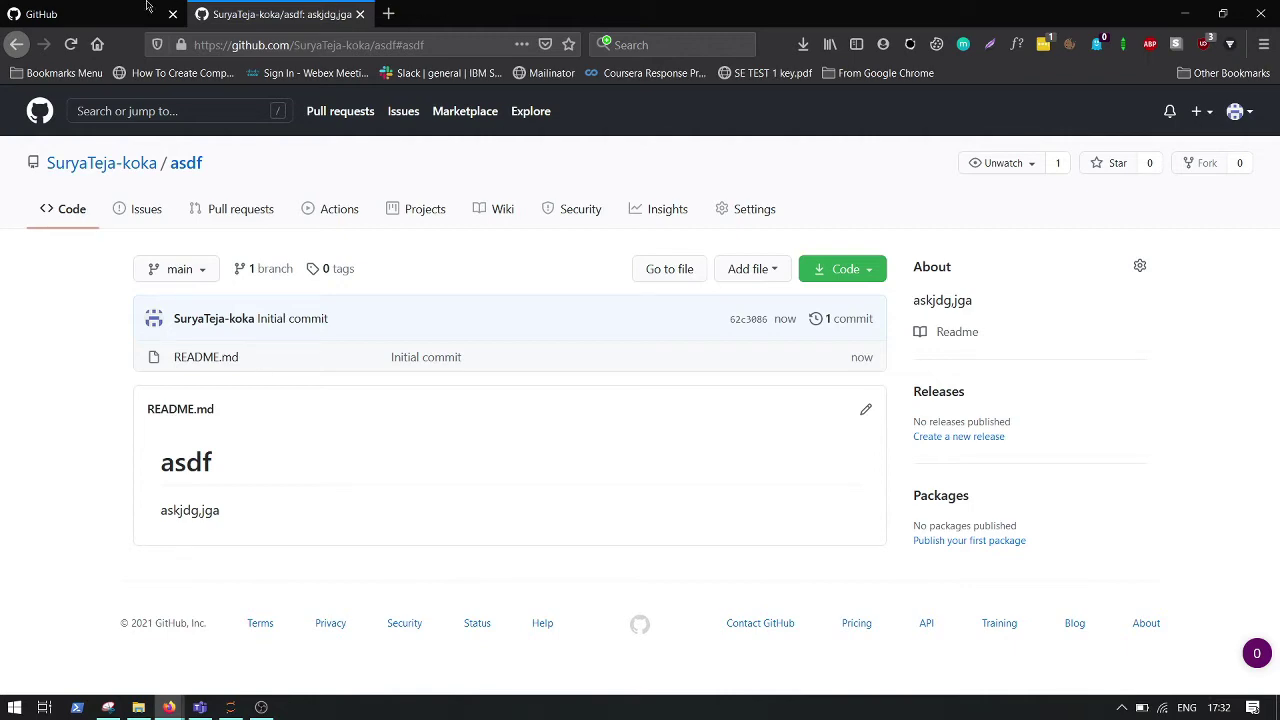
Start a new file named read_me.txt inside a practical3 folder in the Practical_DataScience repository.
key("ctrl+Page_Up")
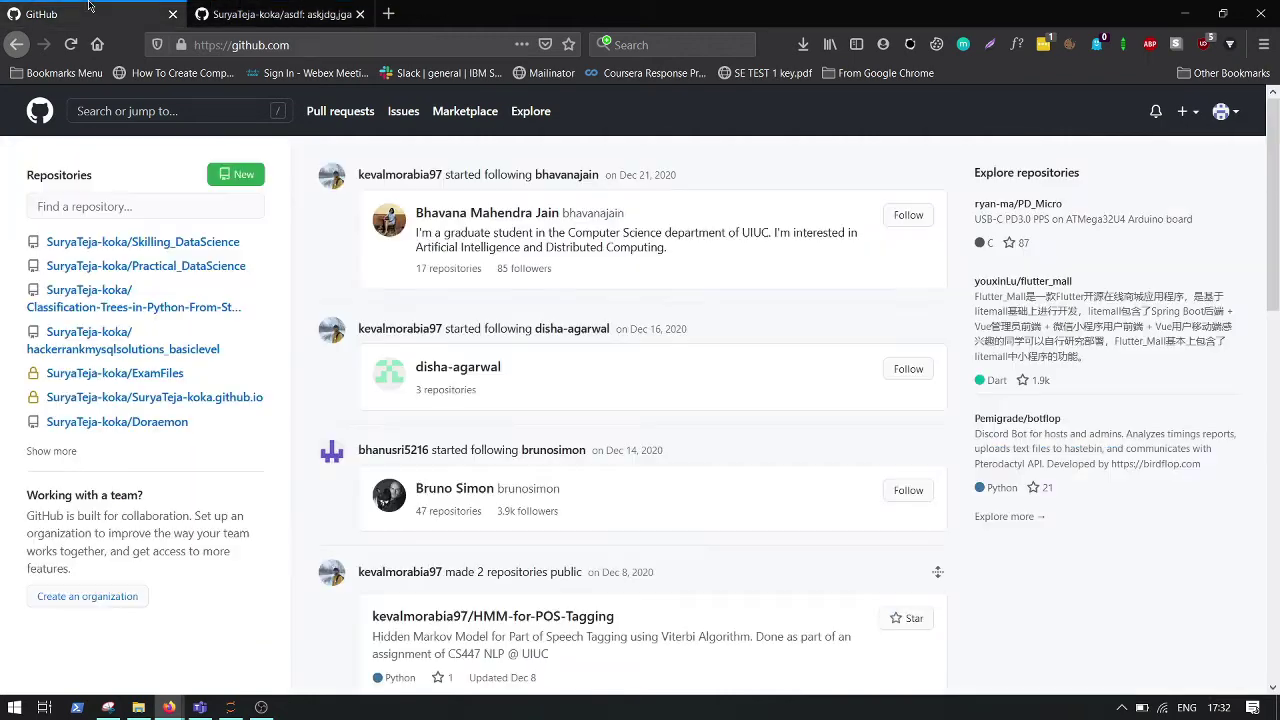
left_click(150, 276)
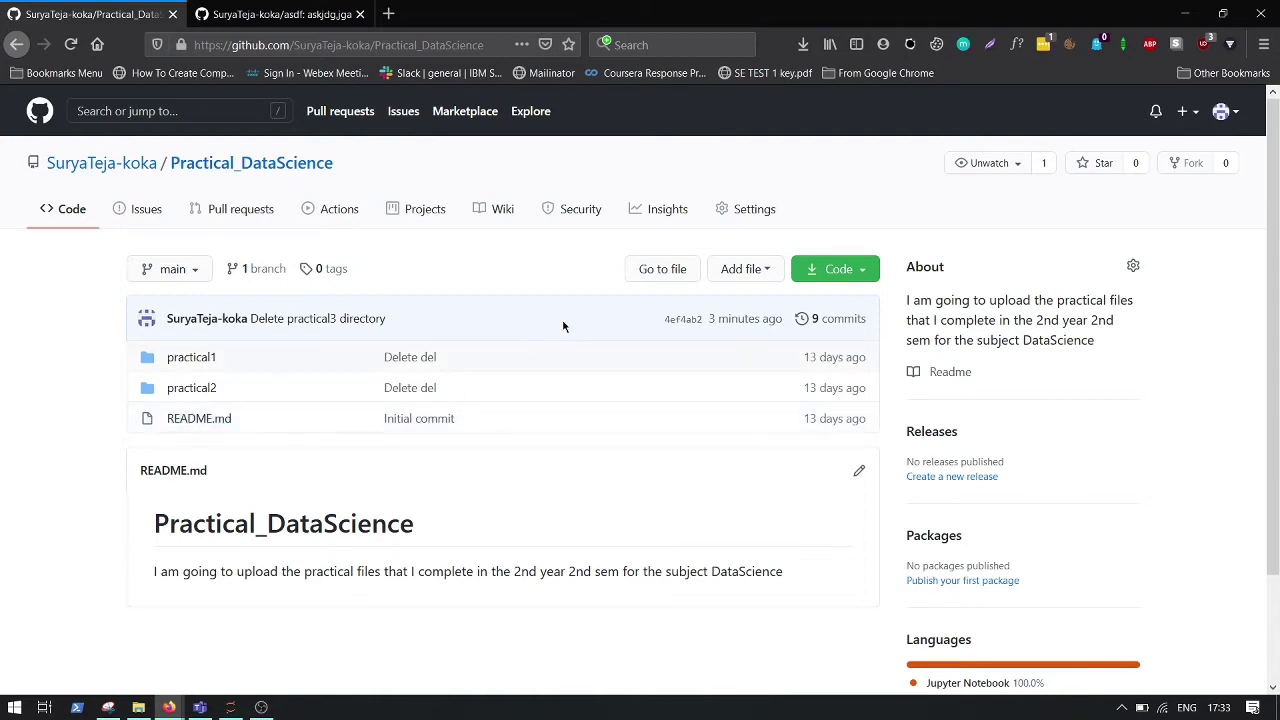
left_click(756, 269)
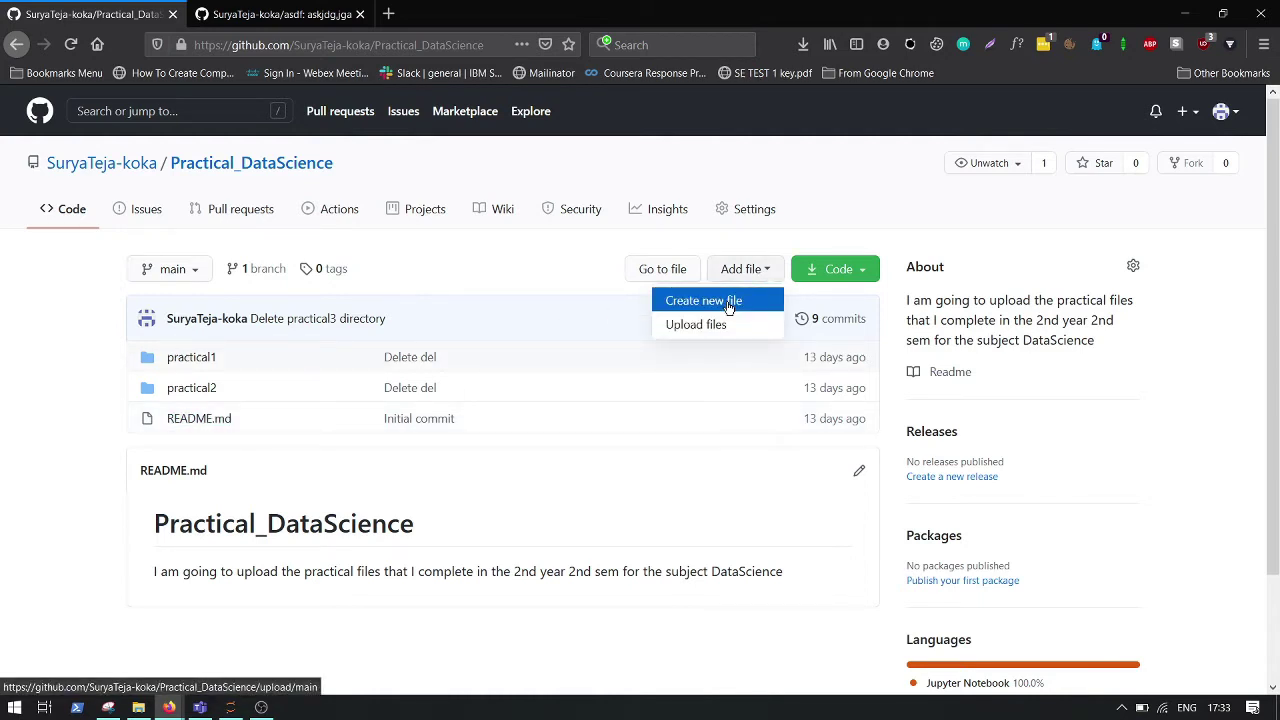
left_click(729, 303)
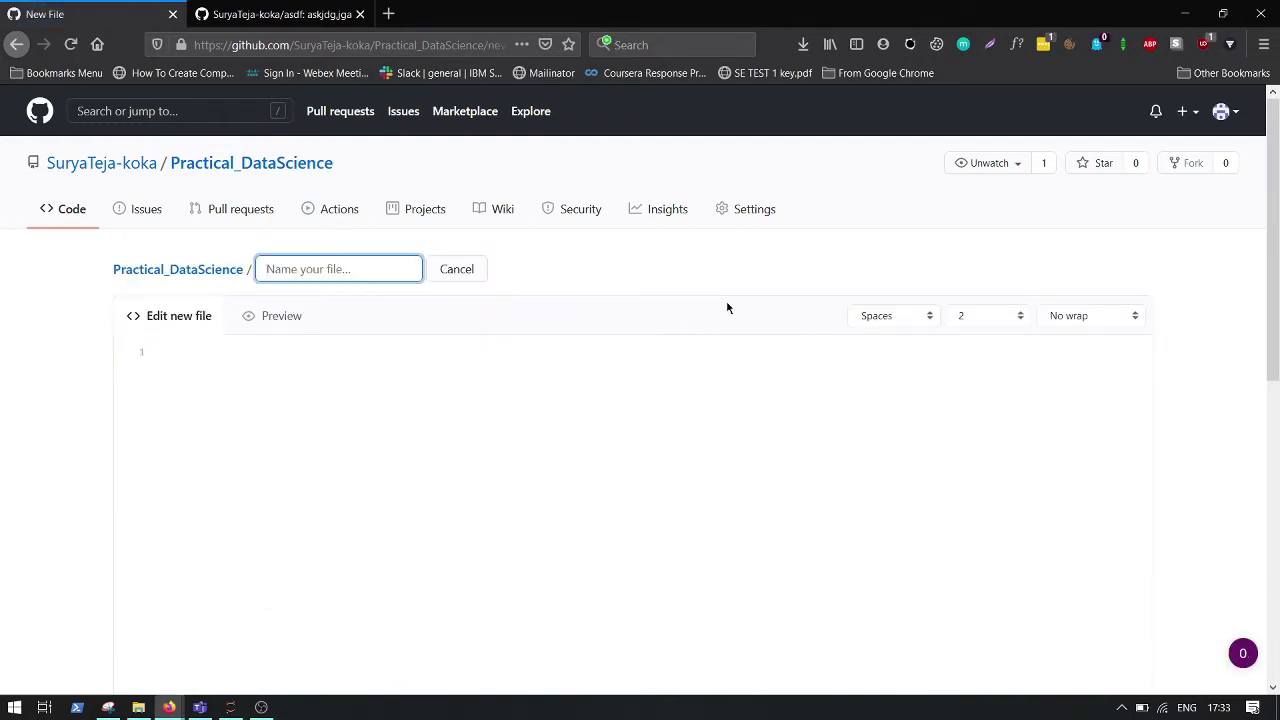
type("practical3/")
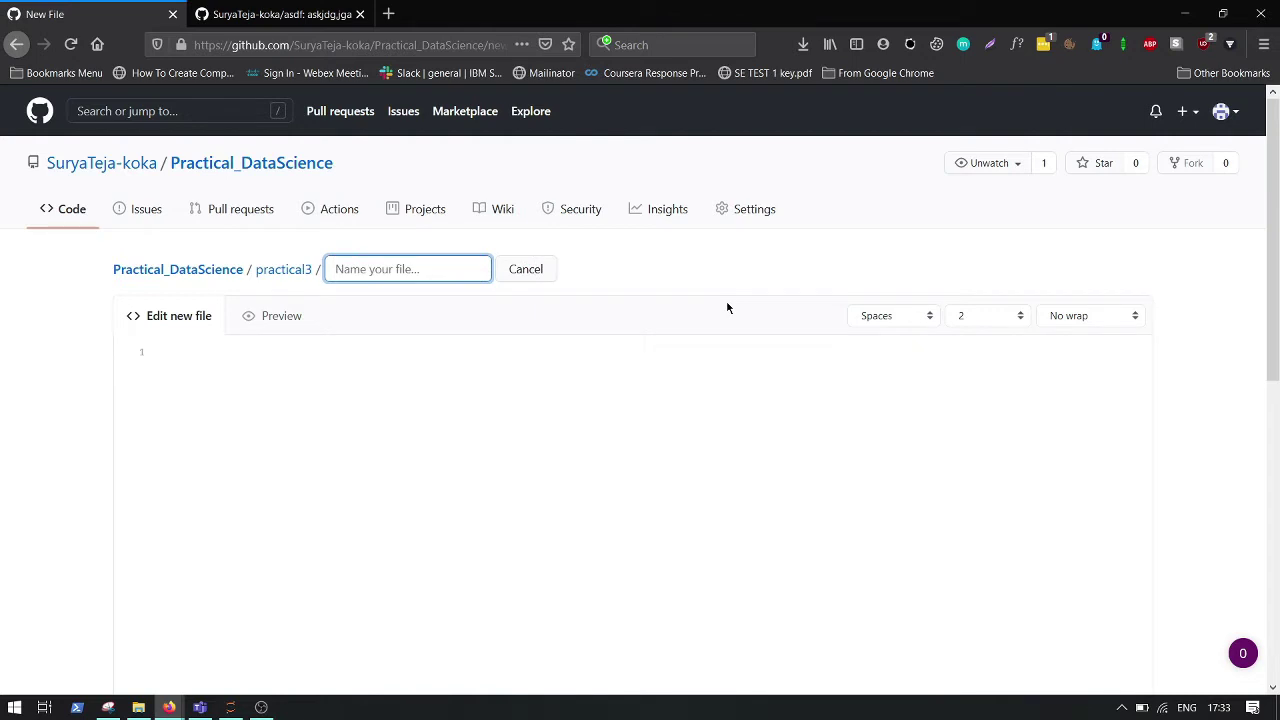
type("Re")
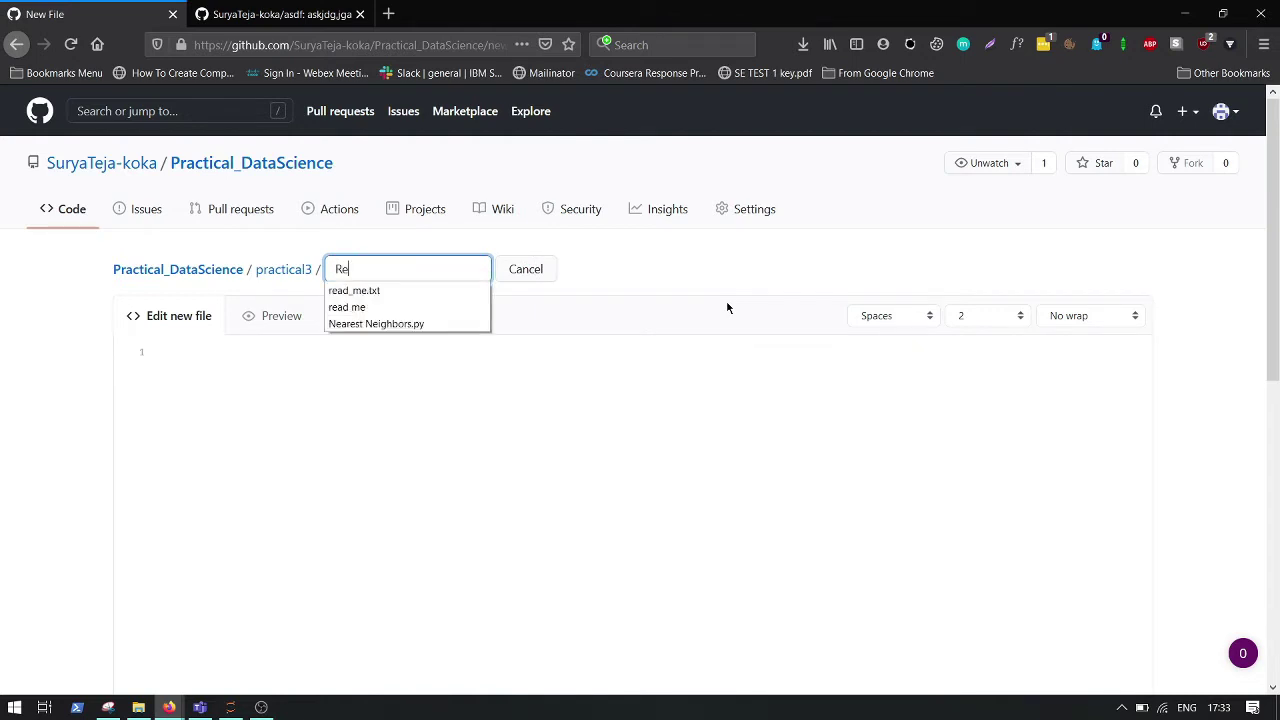
key("Down")
key("Return")
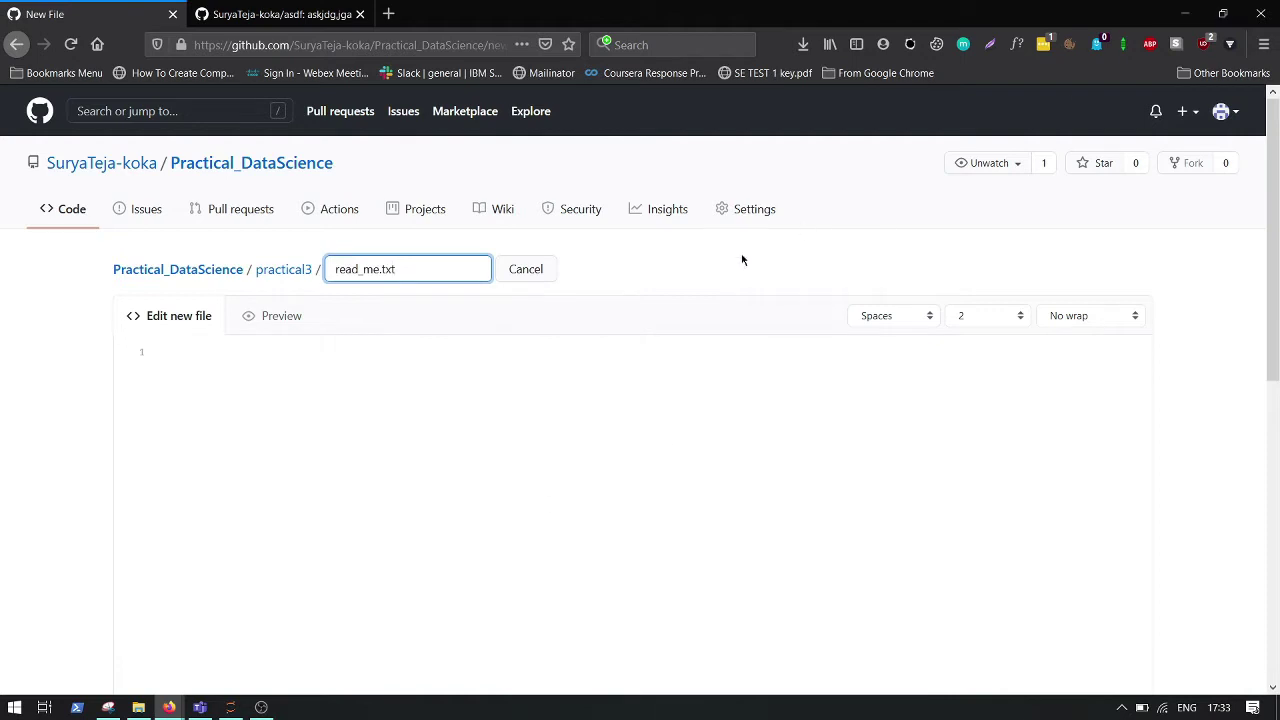
left_click(500, 394)
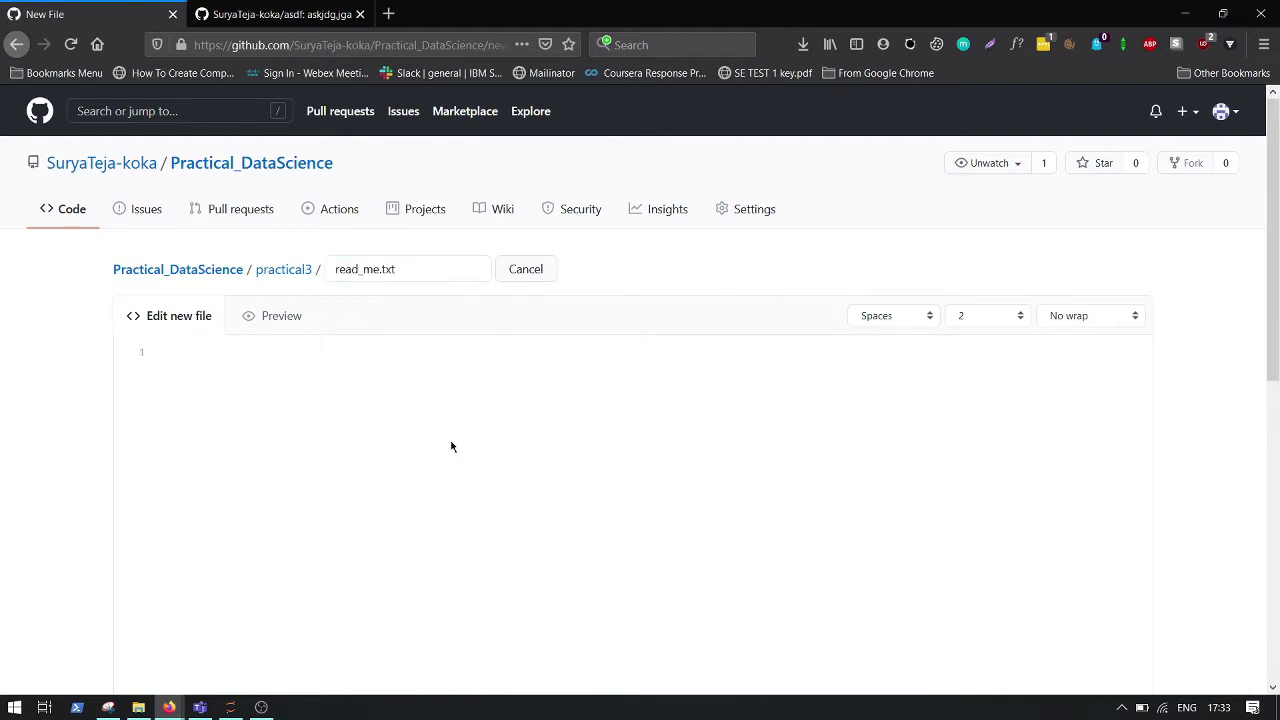
type("SuryaTeja-koka/akjbfsnka")
key("ctrl+a")
key("BackSpace")
Paste the "Lab 3. EDA" task text from the clipboard history into the body of read_me.txt.
key("super+v")
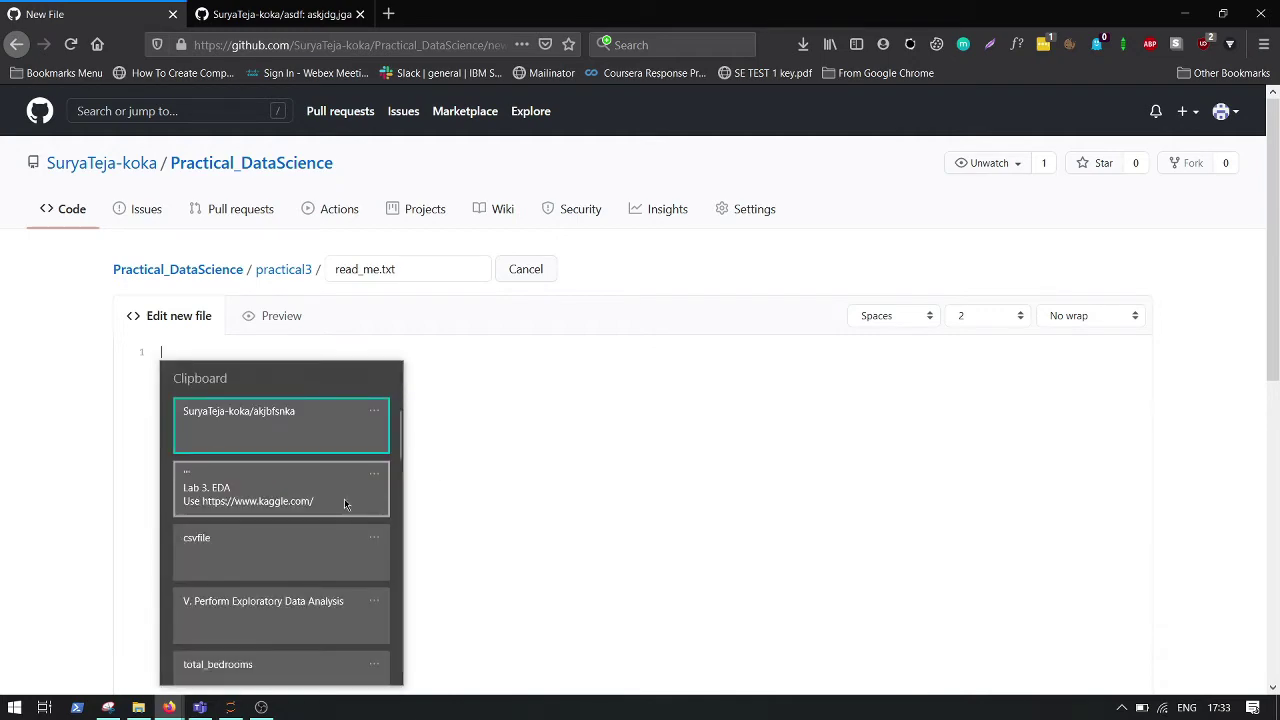
left_click(277, 503)
scroll(332, 390, "up", 2)
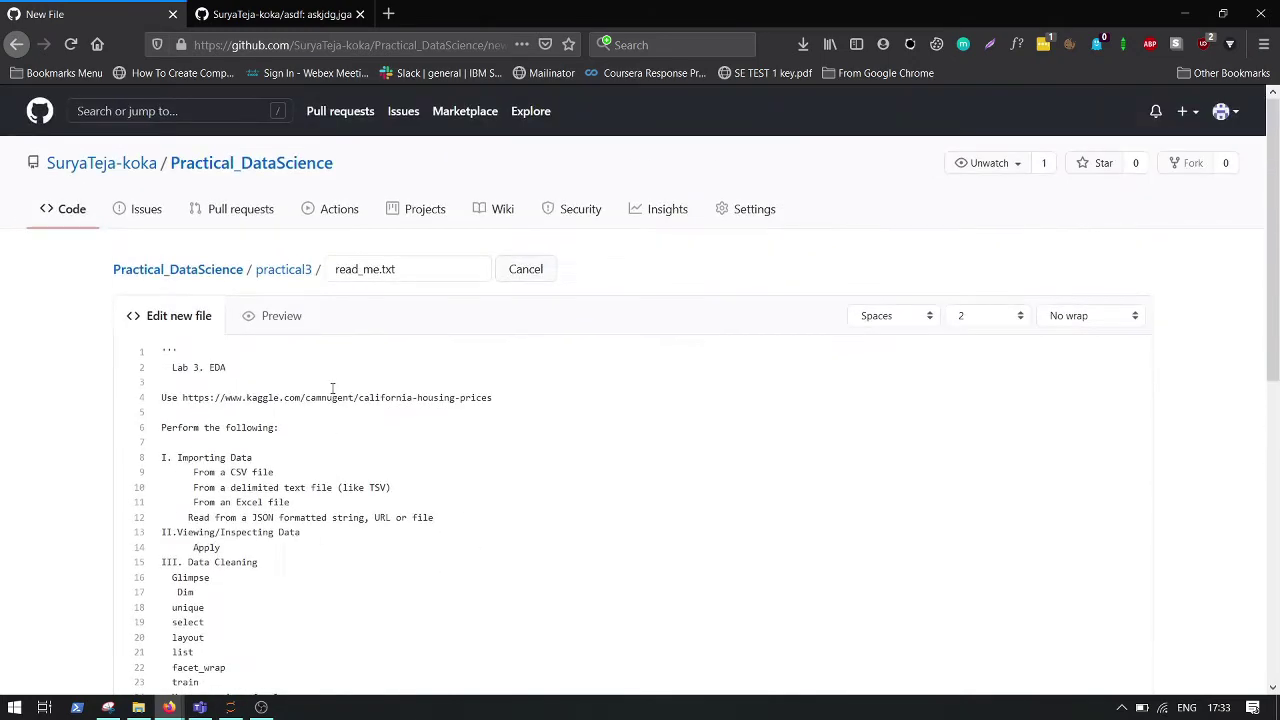
scroll(335, 460, "down", 6)
scroll(445, 492, "up", 6)
Look through the older entries in the clipboard history without pasting any of them.
key("super+v")
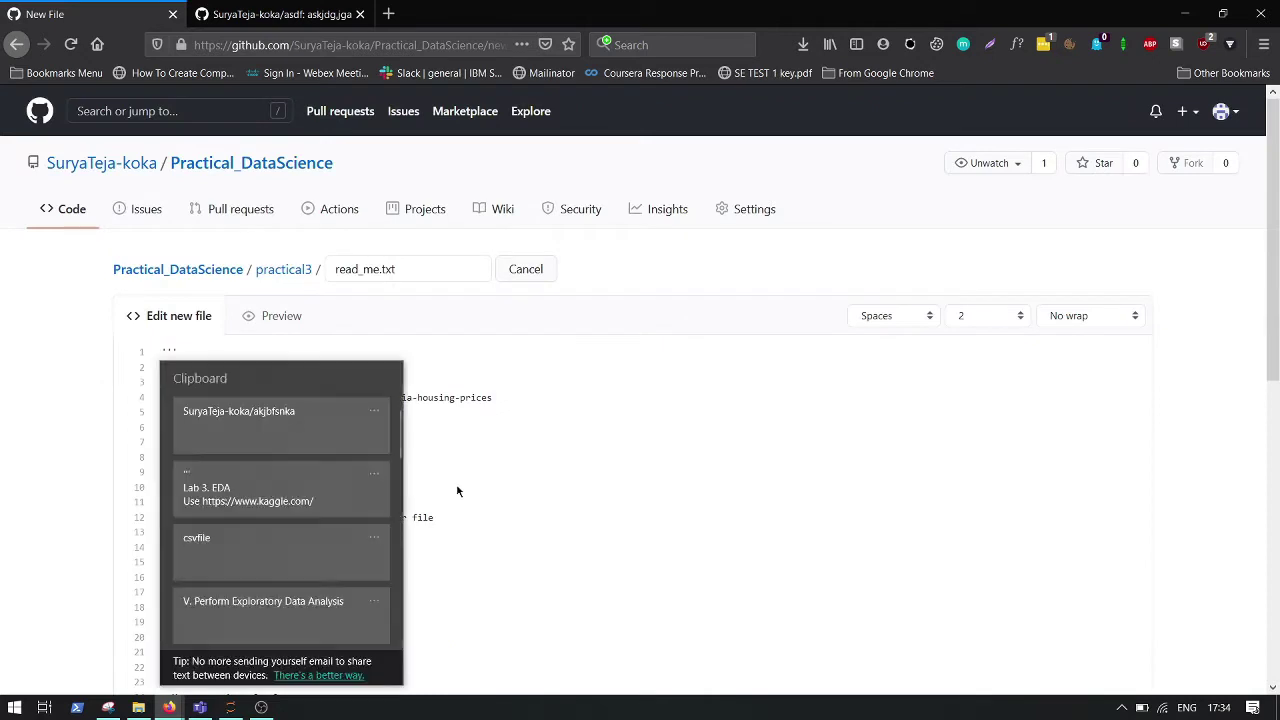
key("Escape")
key("super+v")
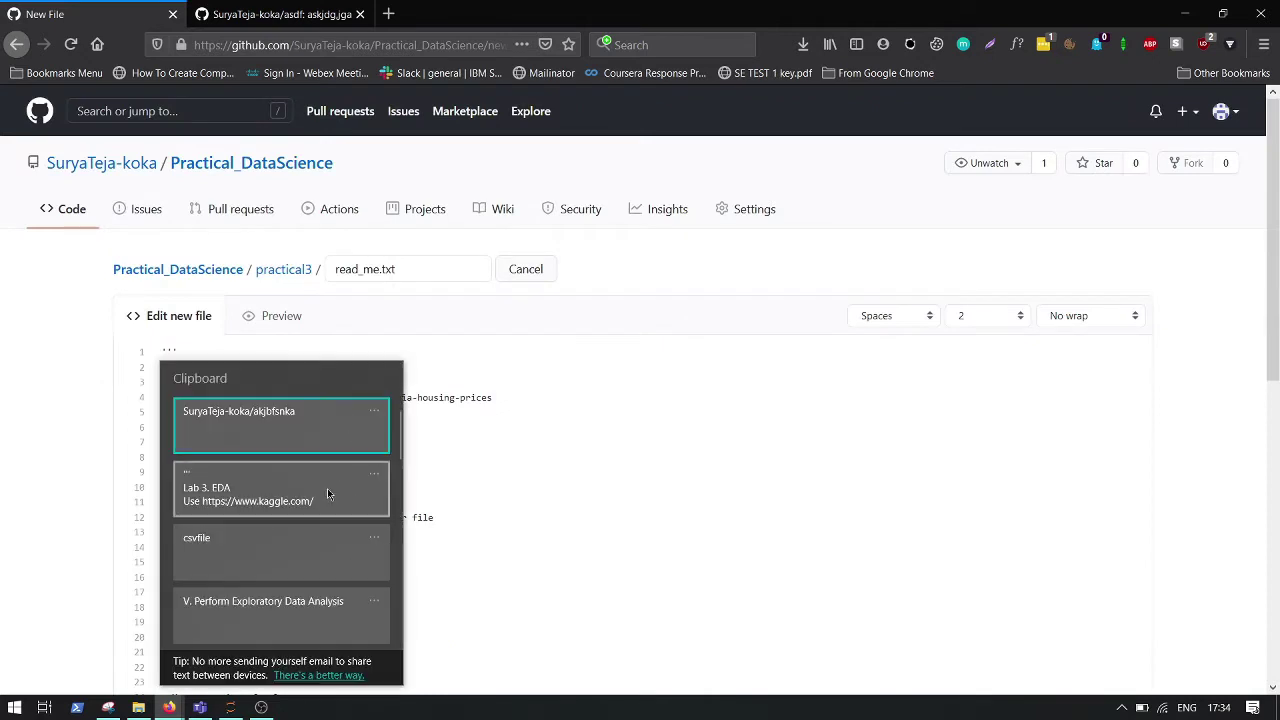
scroll(327, 488, "down", 3)
scroll(327, 488, "up", 3)
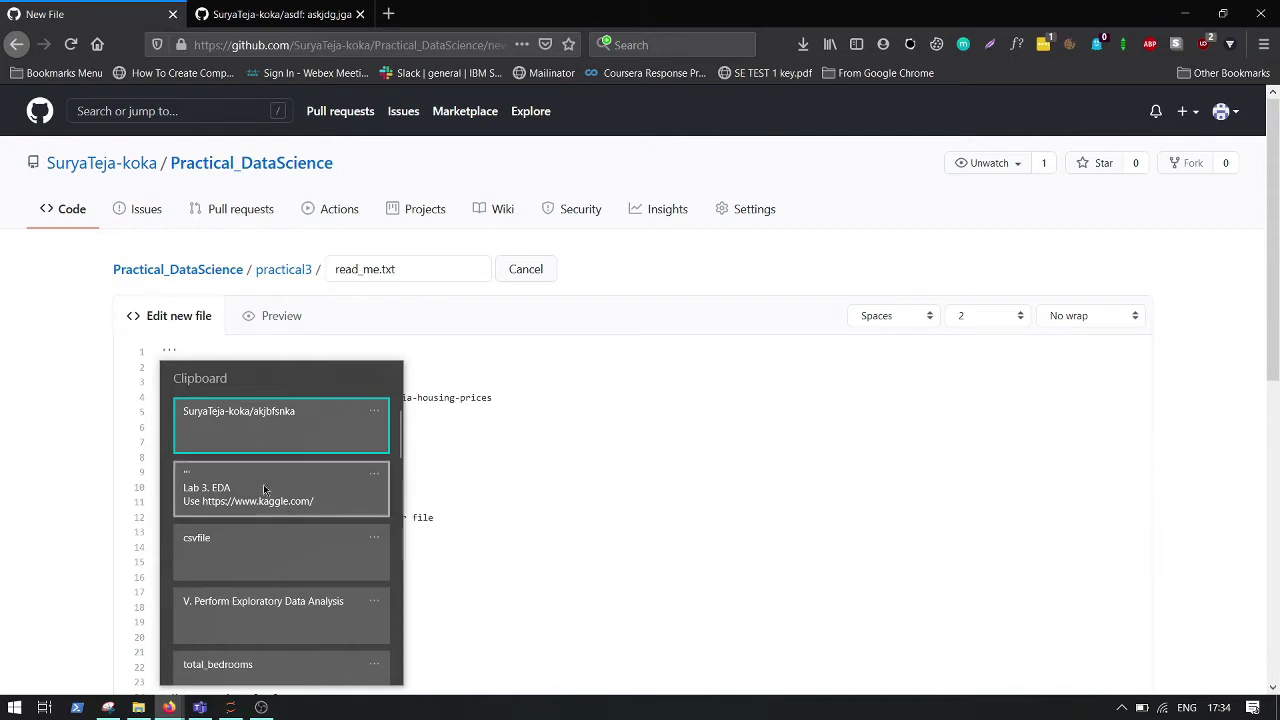
scroll(264, 485, "down", 3)
scroll(266, 487, "down", 5)
scroll(270, 485, "up", 10)
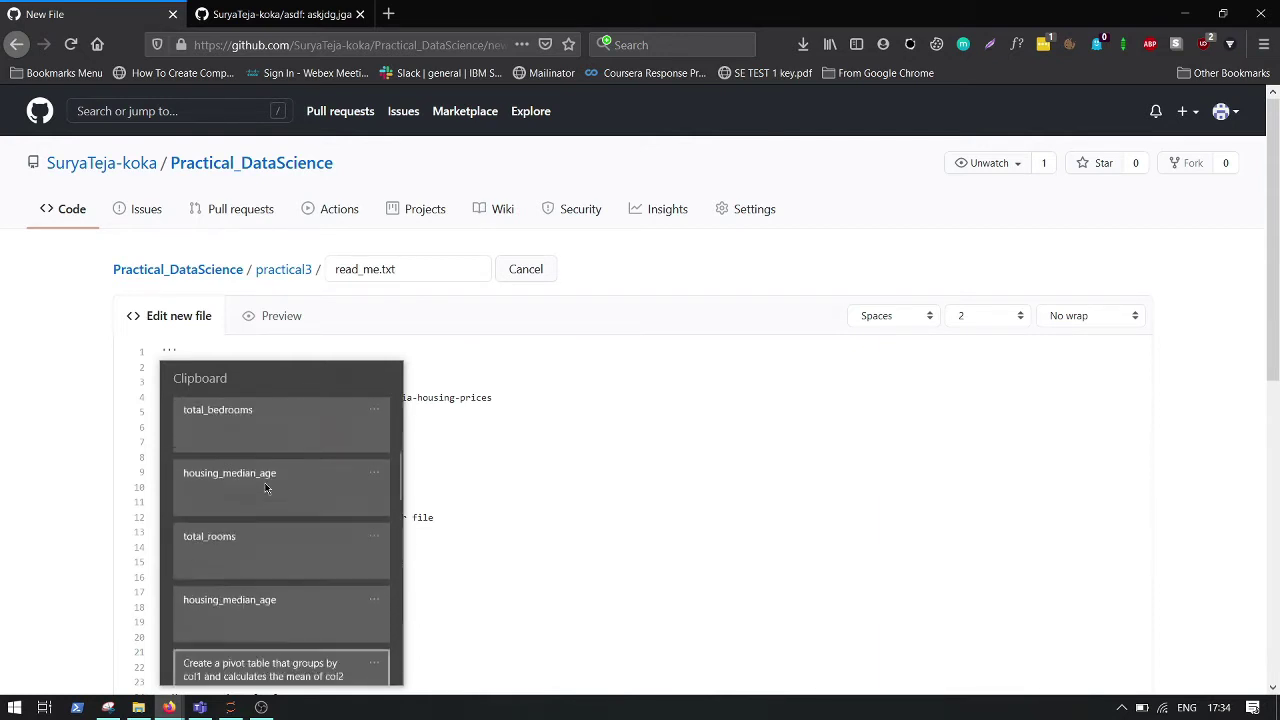
scroll(285, 478, "down", 10)
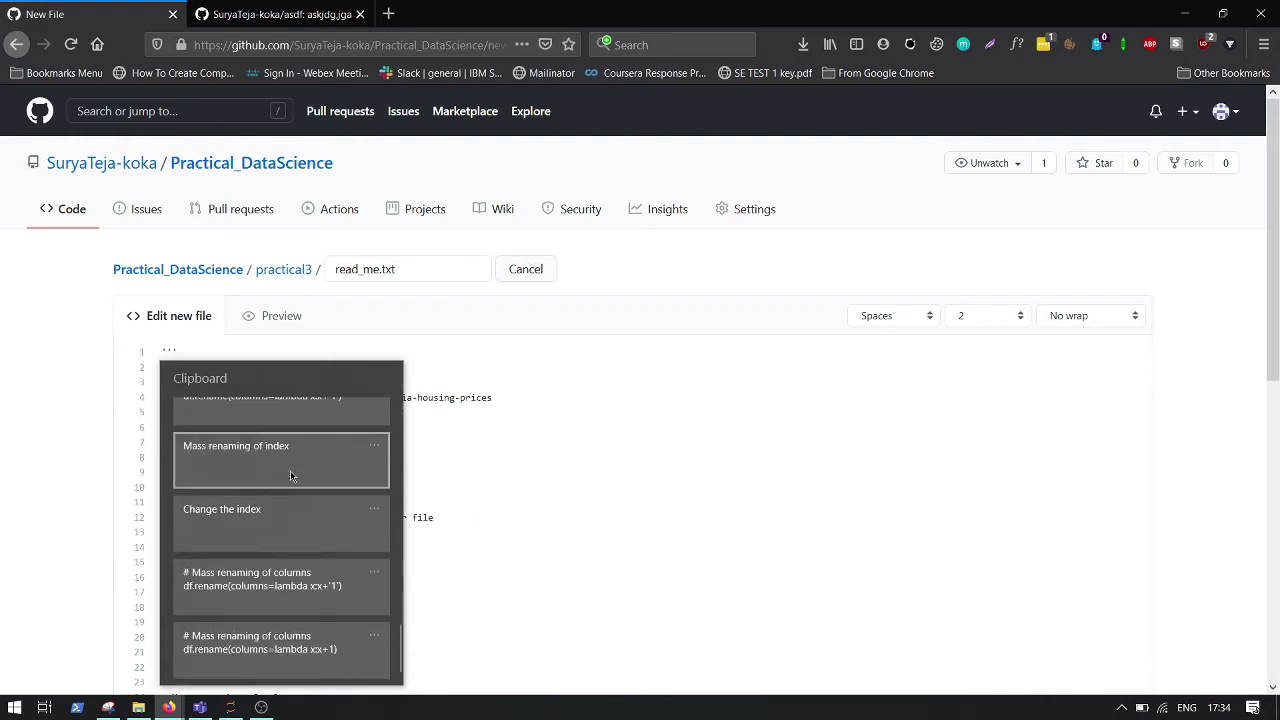
scroll(290, 470, "up", 10)
left_click(580, 478)
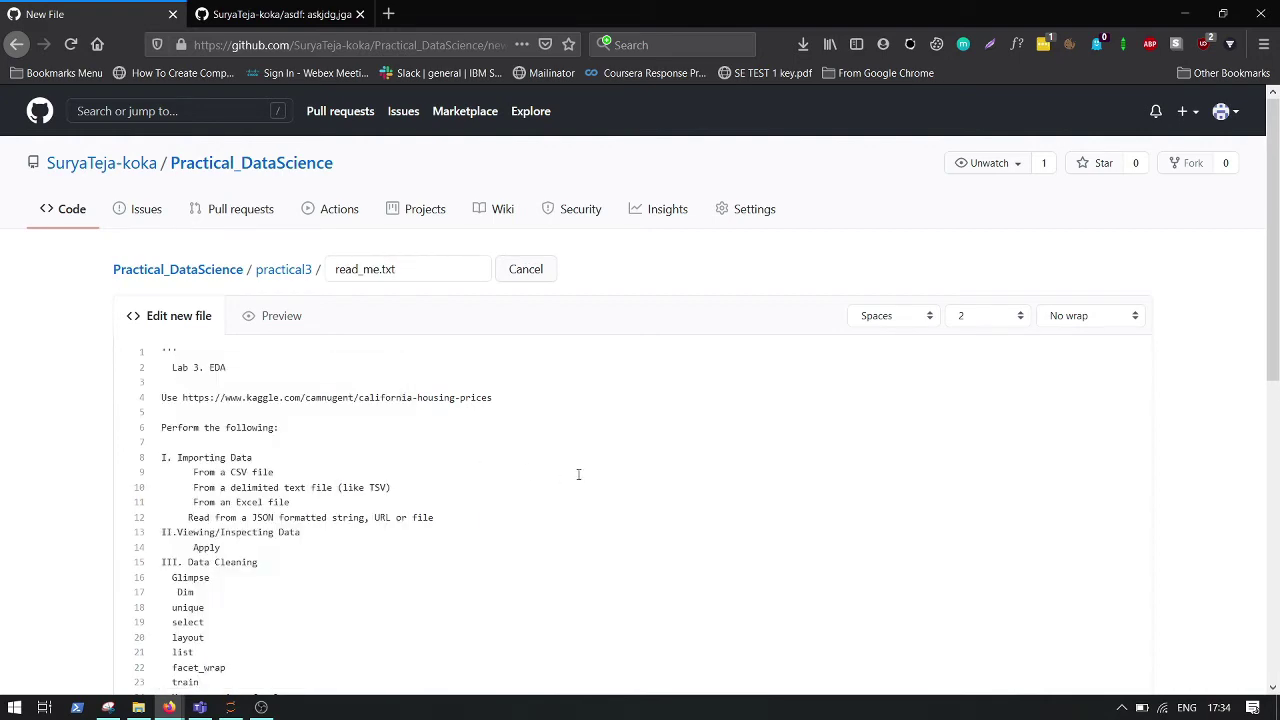
Commit read_me.txt directly to the main branch and reopen the practical3 folder from the repository's root.
scroll(443, 498, "down", 3)
scroll(443, 498, "down", 3)
scroll(443, 500, "up", 5)
scroll(443, 503, "down", 5)
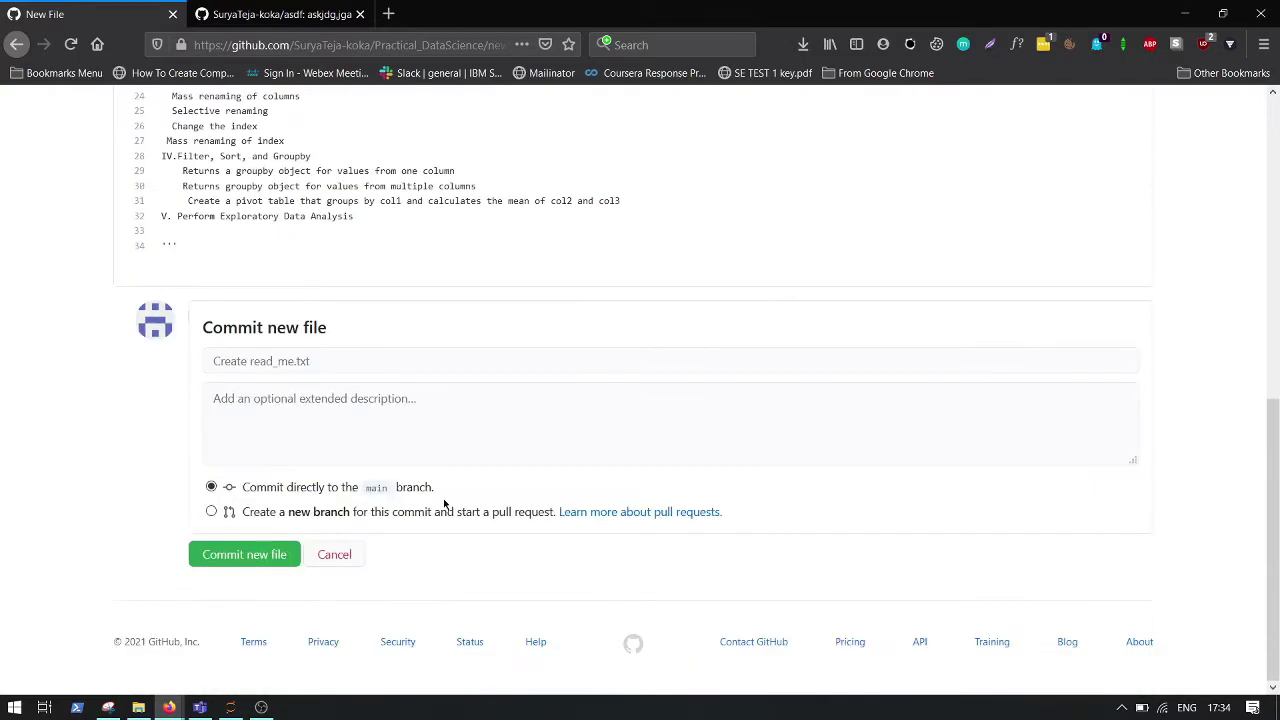
left_click(247, 551)
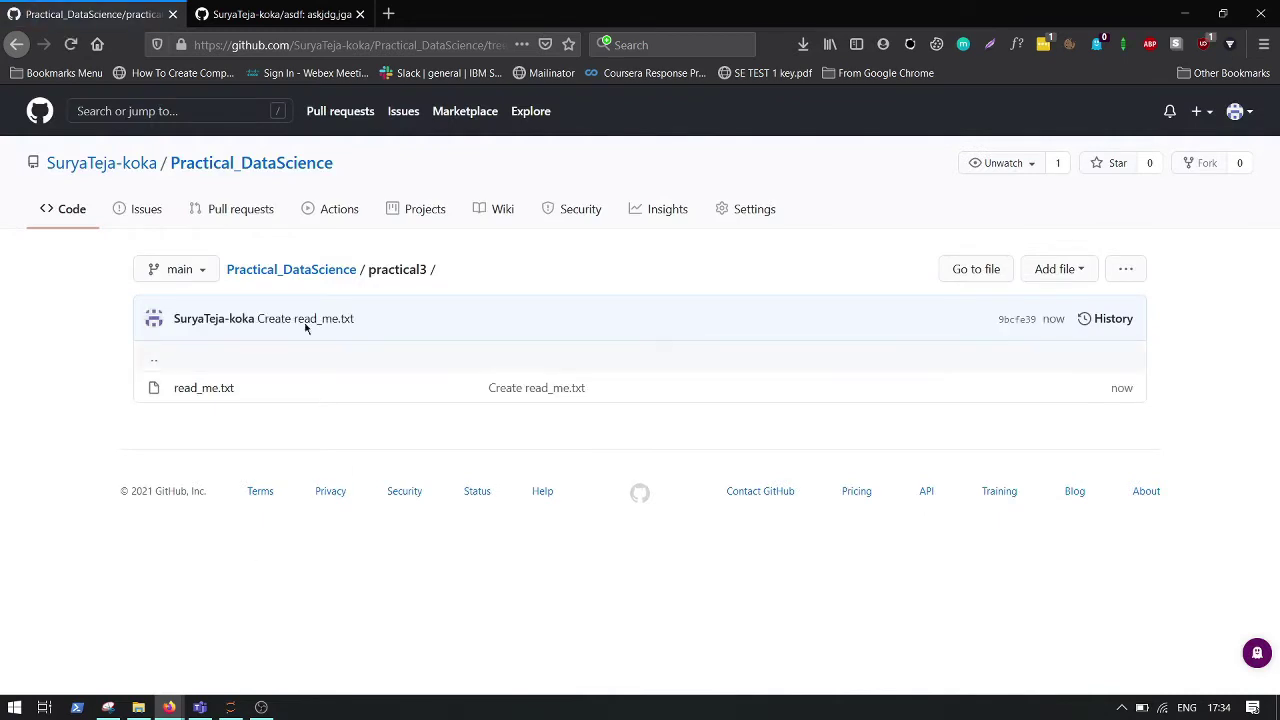
left_click(270, 282)
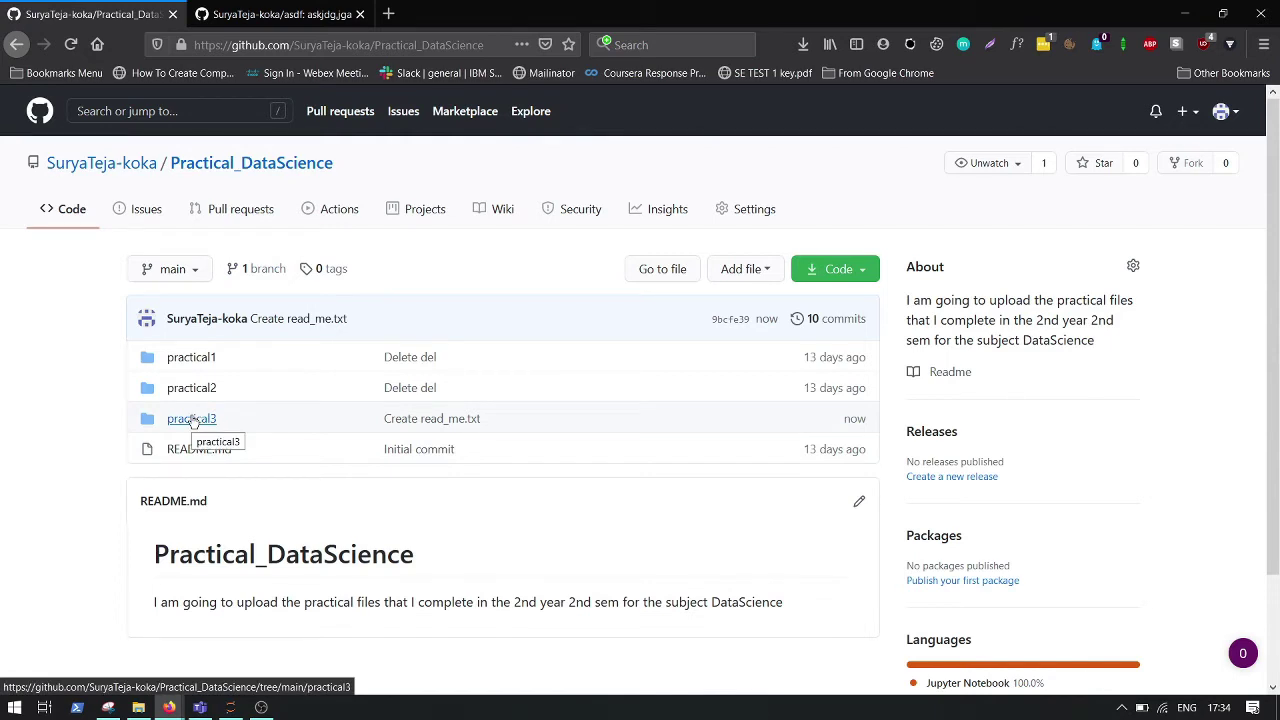
left_click(192, 419)
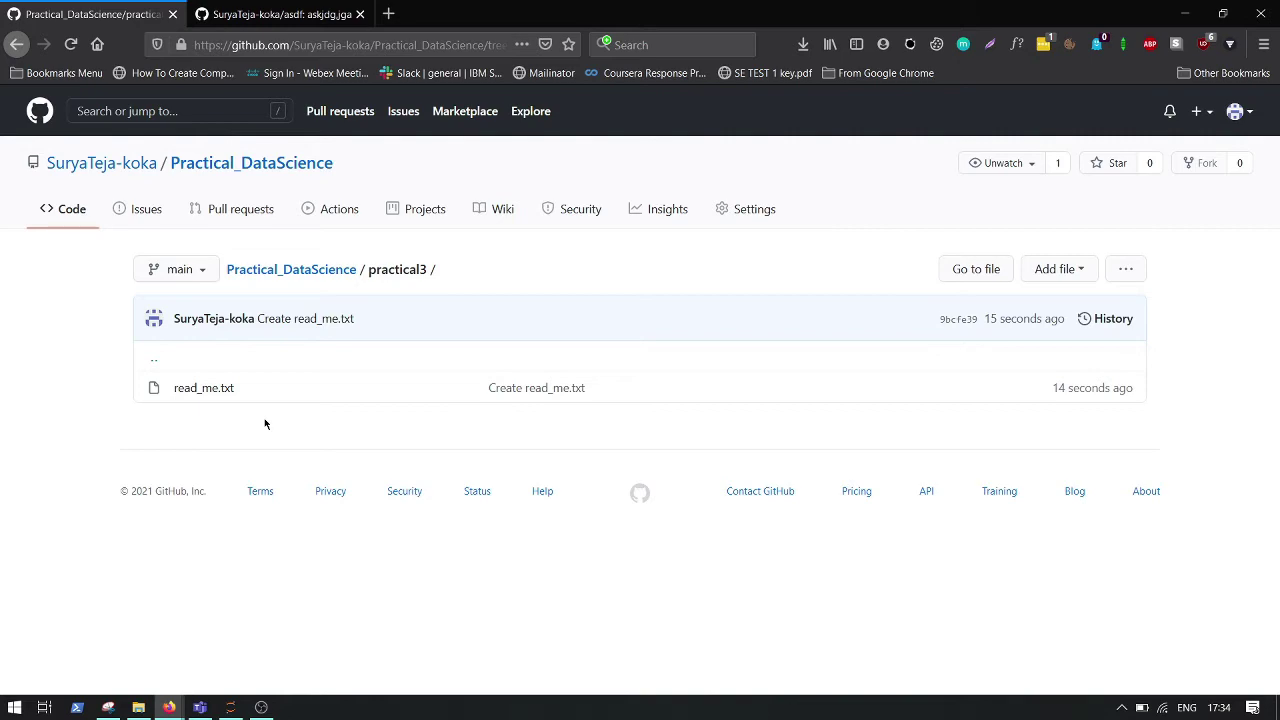
From the desktop, open Even Sem > DataScience > Practical > Task3 in File Explorer and select the Practical3 notebook file.
key("super+d")
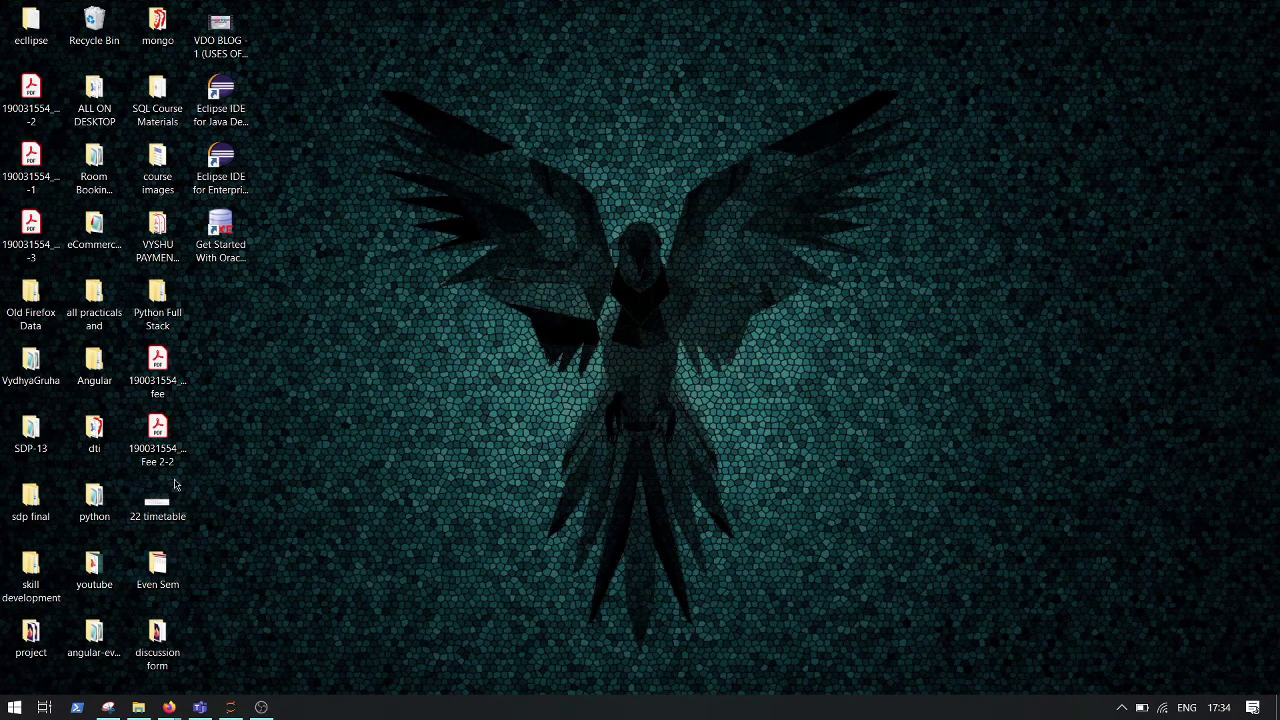
double_click(157, 570)
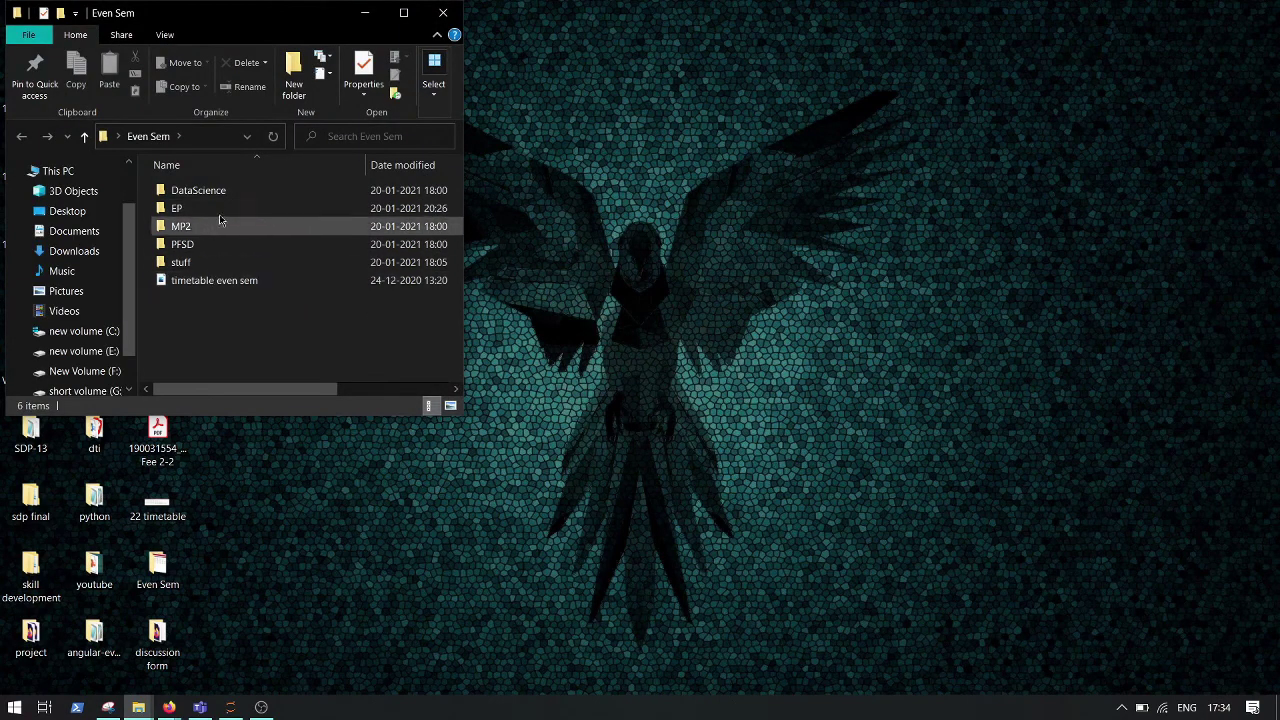
double_click(228, 192)
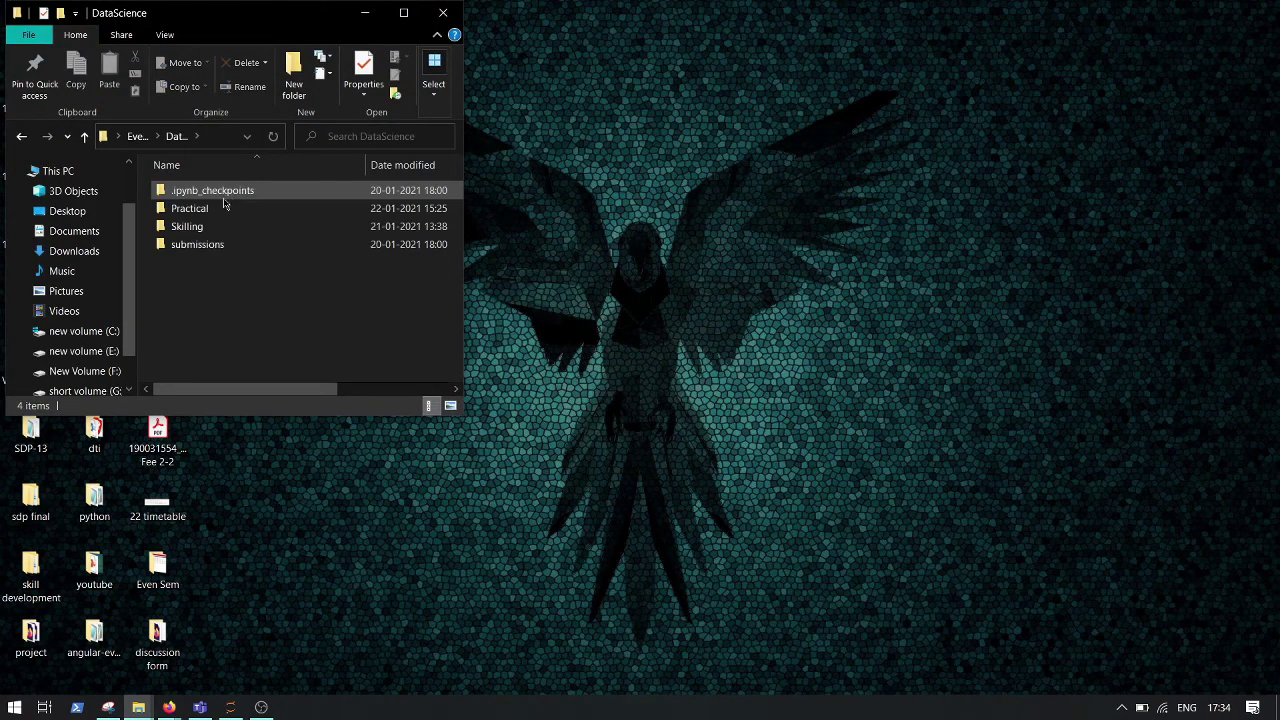
double_click(226, 208)
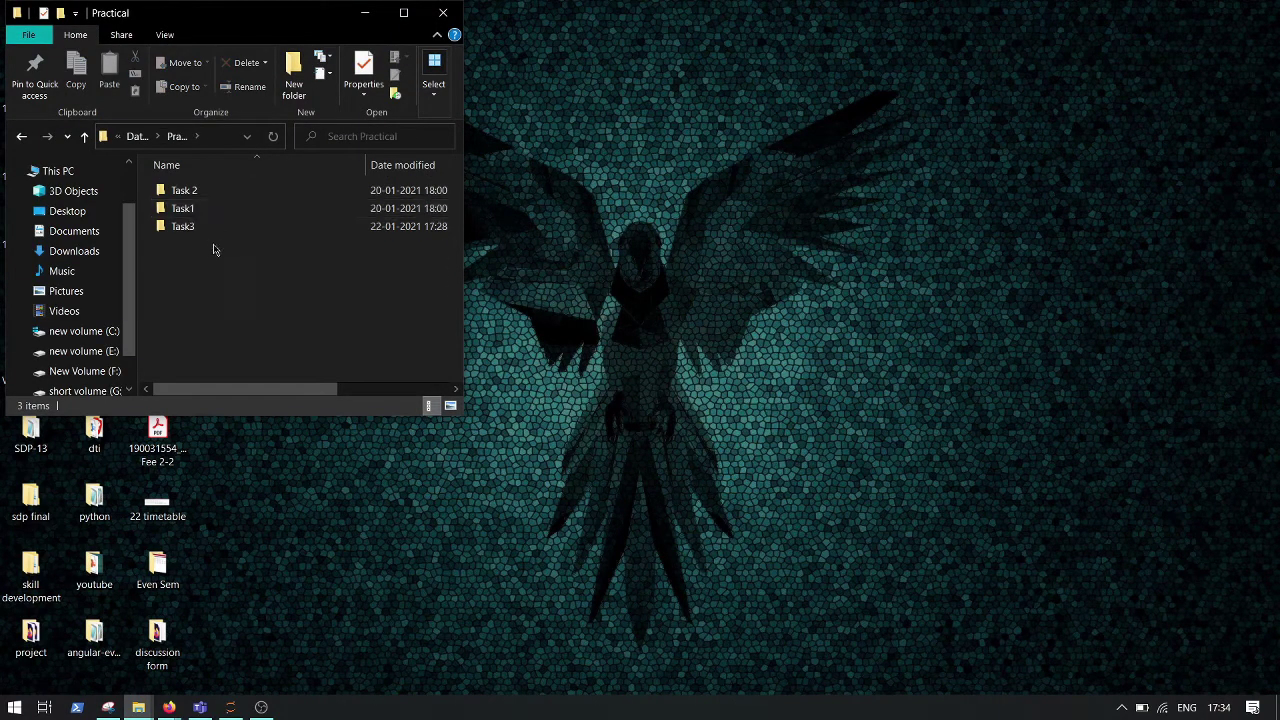
double_click(226, 224)
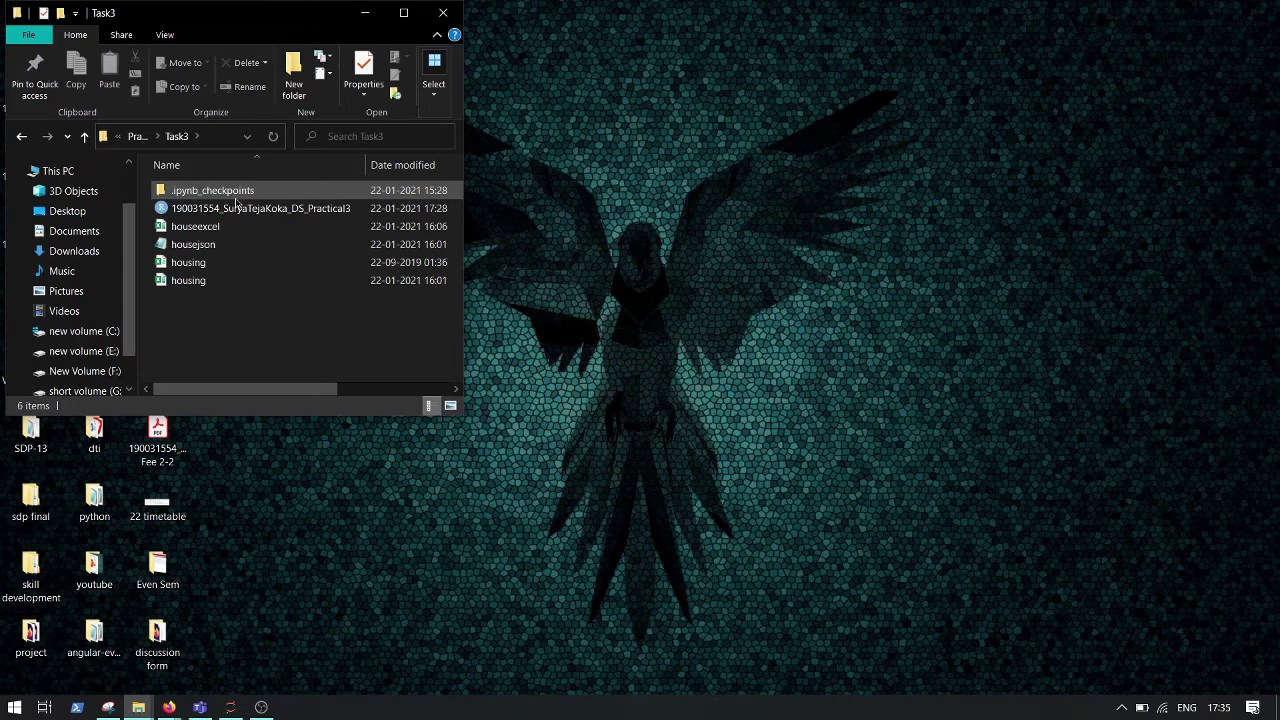
left_click(160, 212)
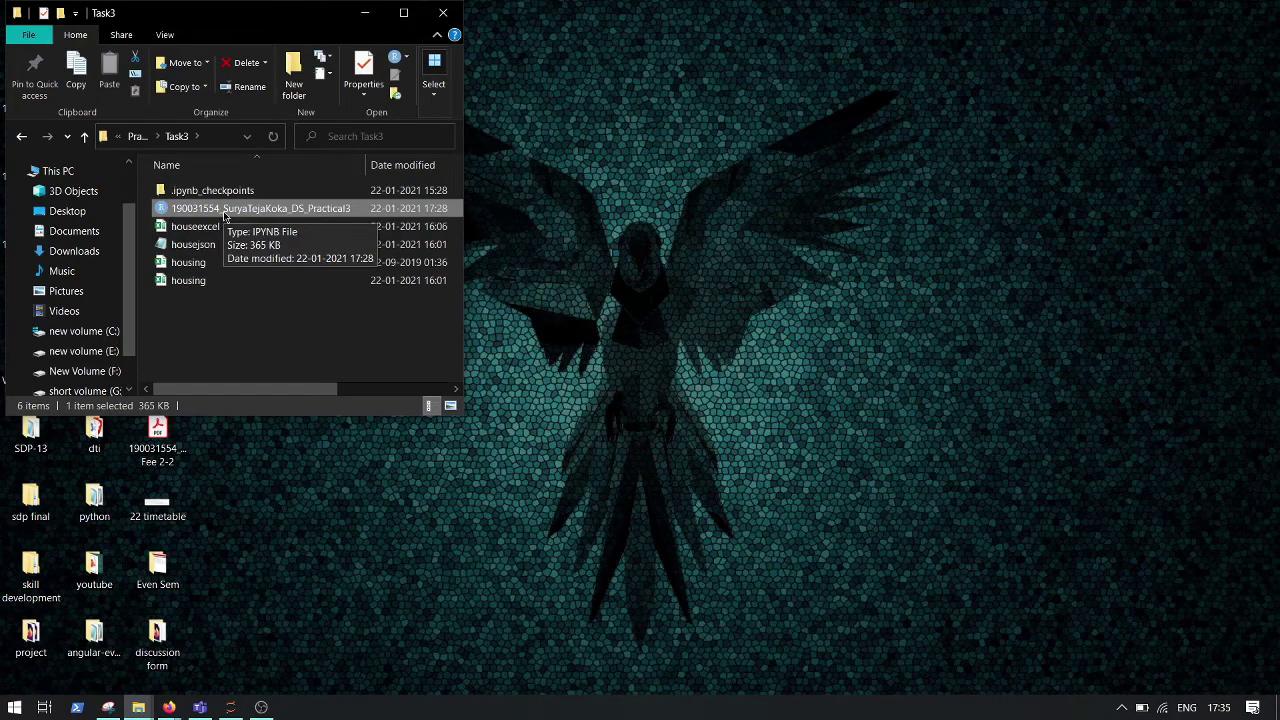
Arrange the Firefox window with the practical3 folder side by side with the Task3 File Explorer window.
key("alt+Tab")
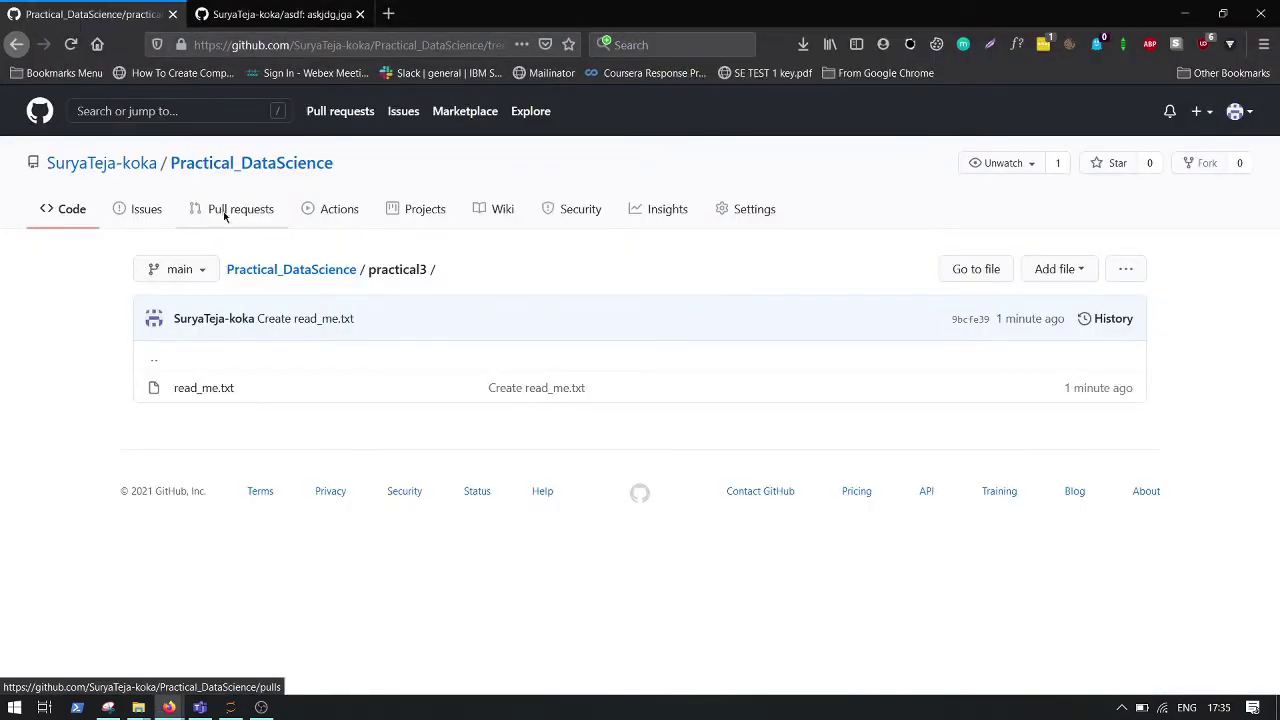
key("super+Right")
left_click(118, 184)
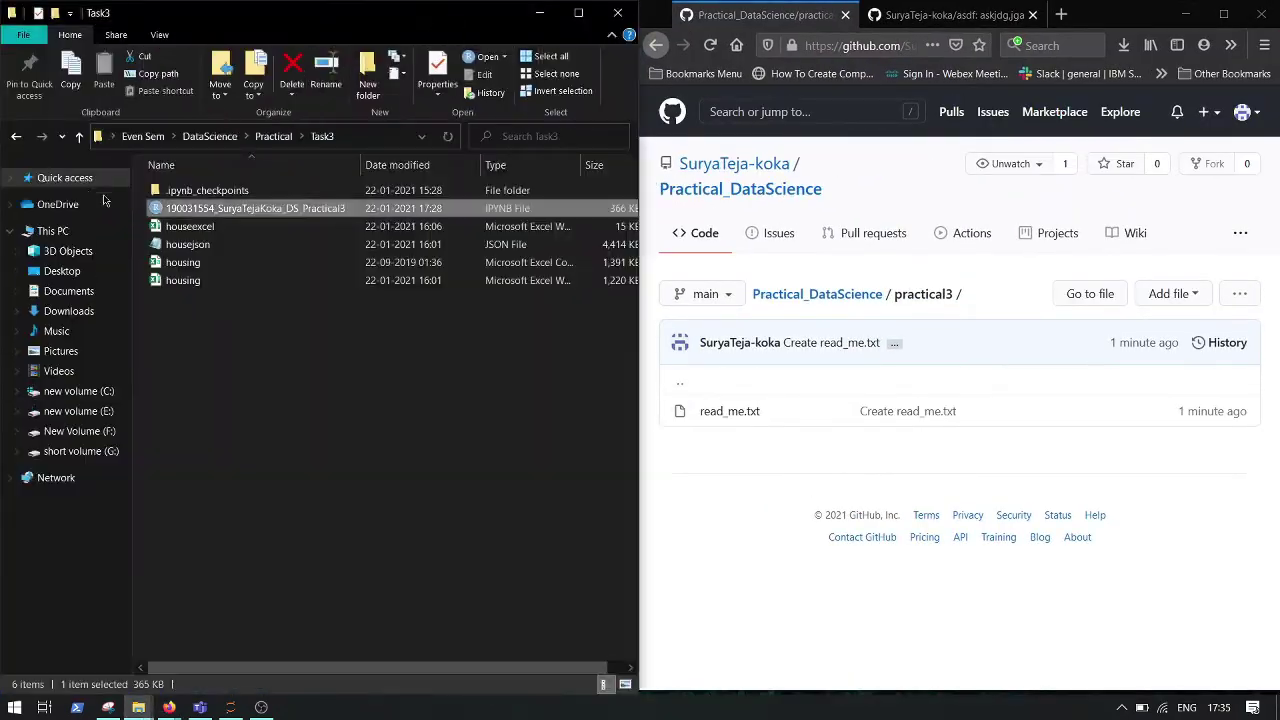
Upload the Practical3 notebook, houseexcel, housejson and both housing files from Task3 to the repository's practical3 folder, leaving out .ipynb_checkpoints.
left_click(1168, 293)
left_click(1155, 347)
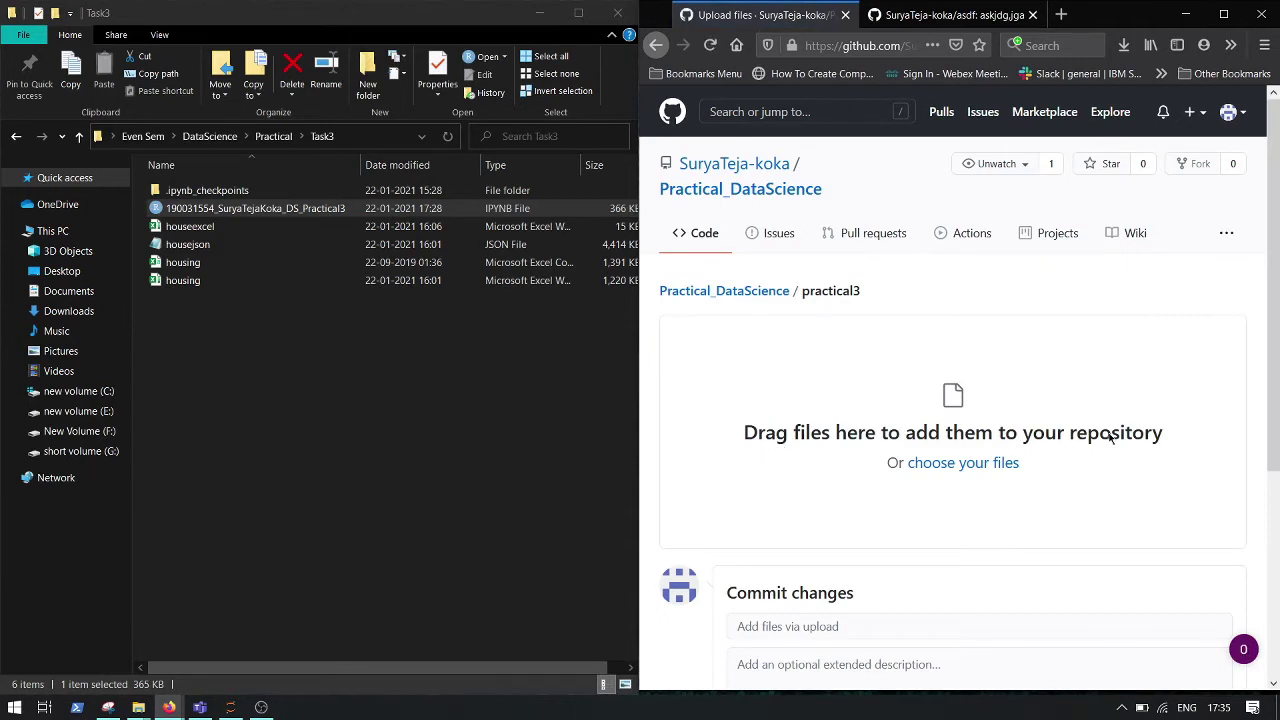
left_click(240, 213)
key("shift+Down")
key("shift+Down")
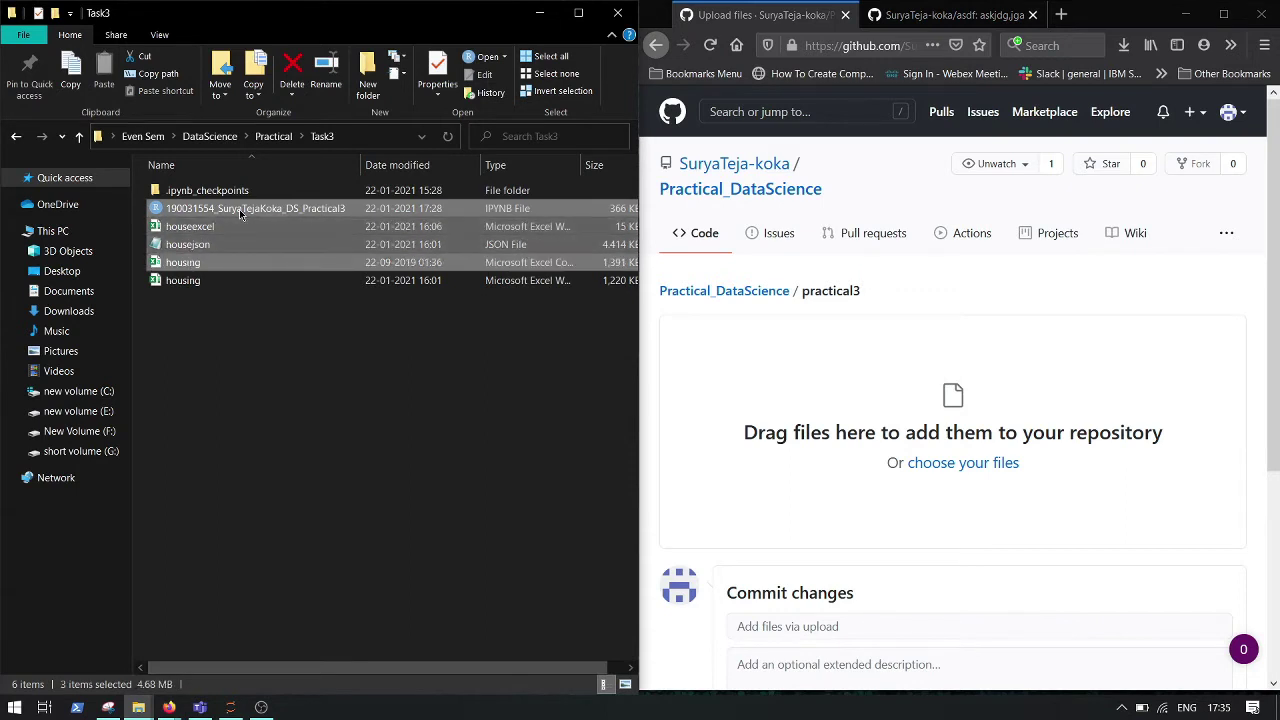
key("shift+End")
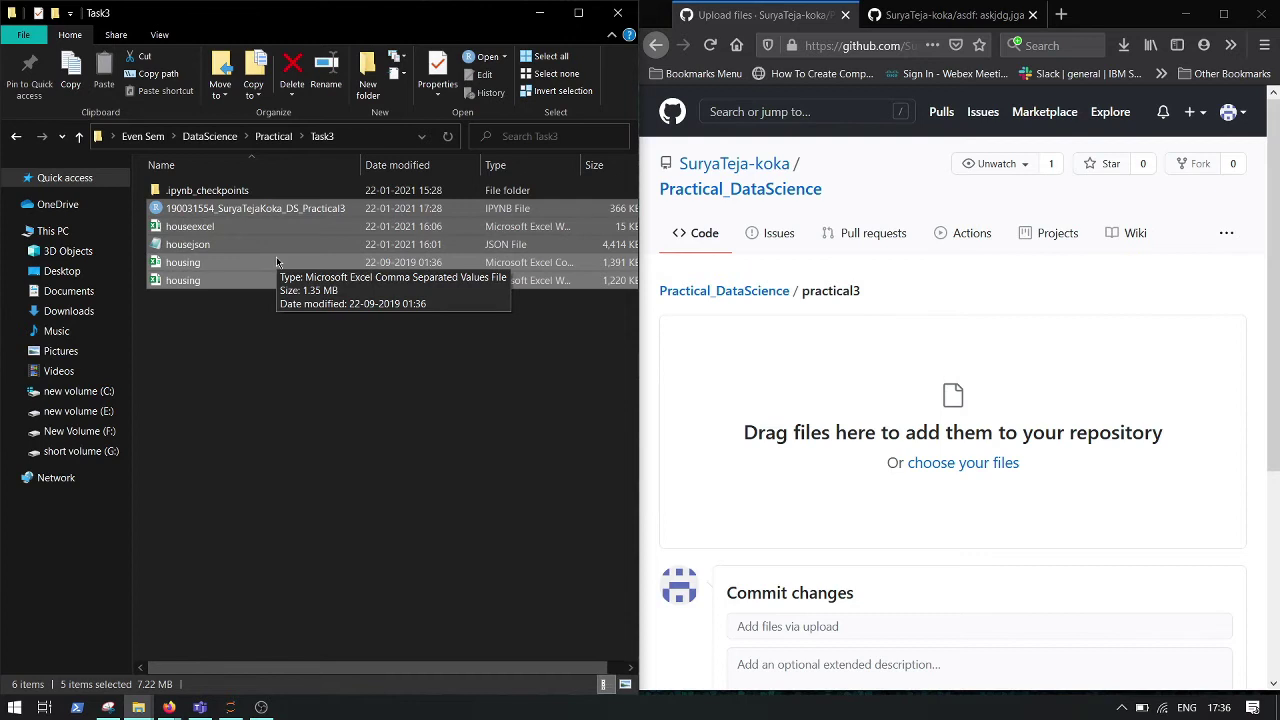
left_click_drag(414, 251, 741, 516)
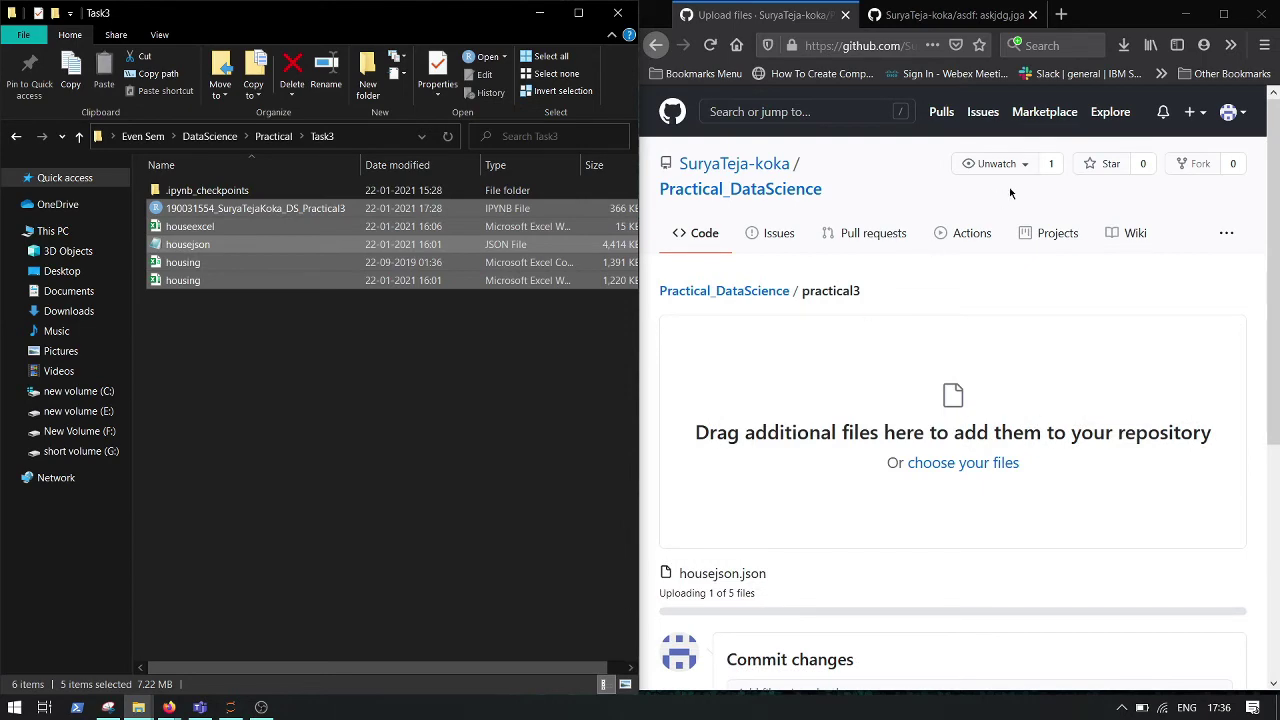
Maximize the browser window and commit the five uploaded files directly to the main branch.
left_click(1224, 12)
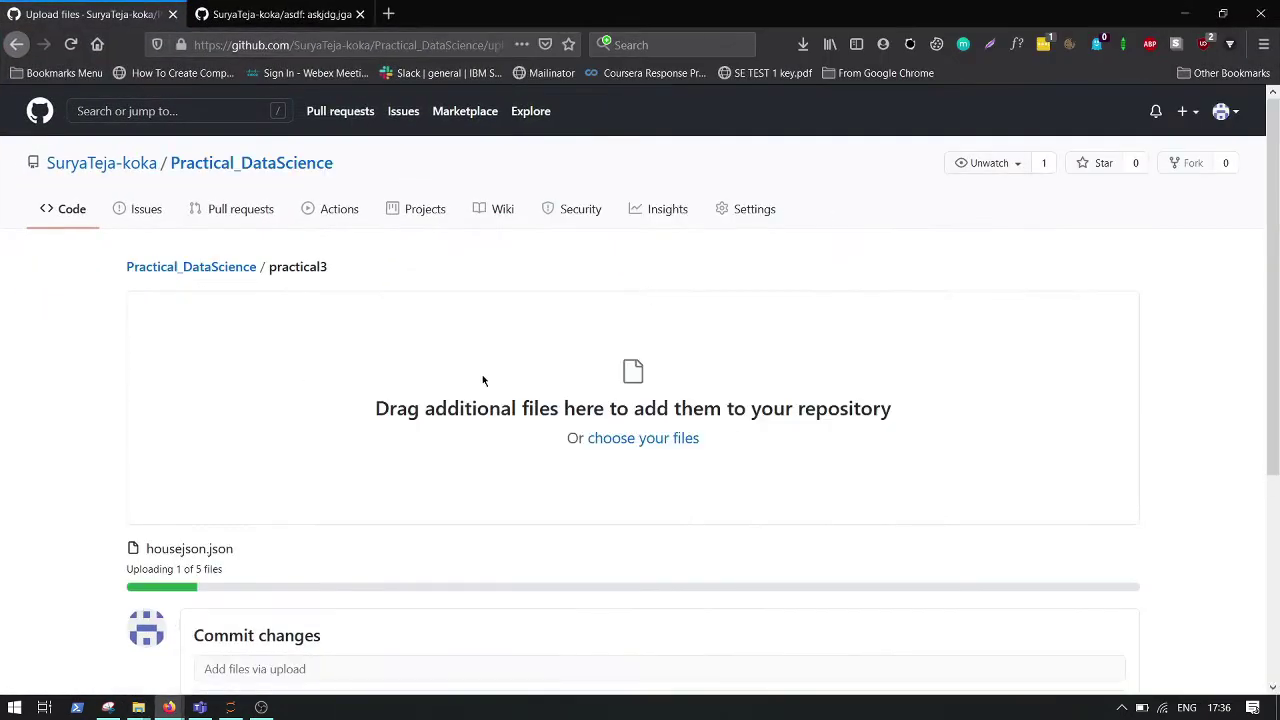
scroll(482, 374, "down", 3)
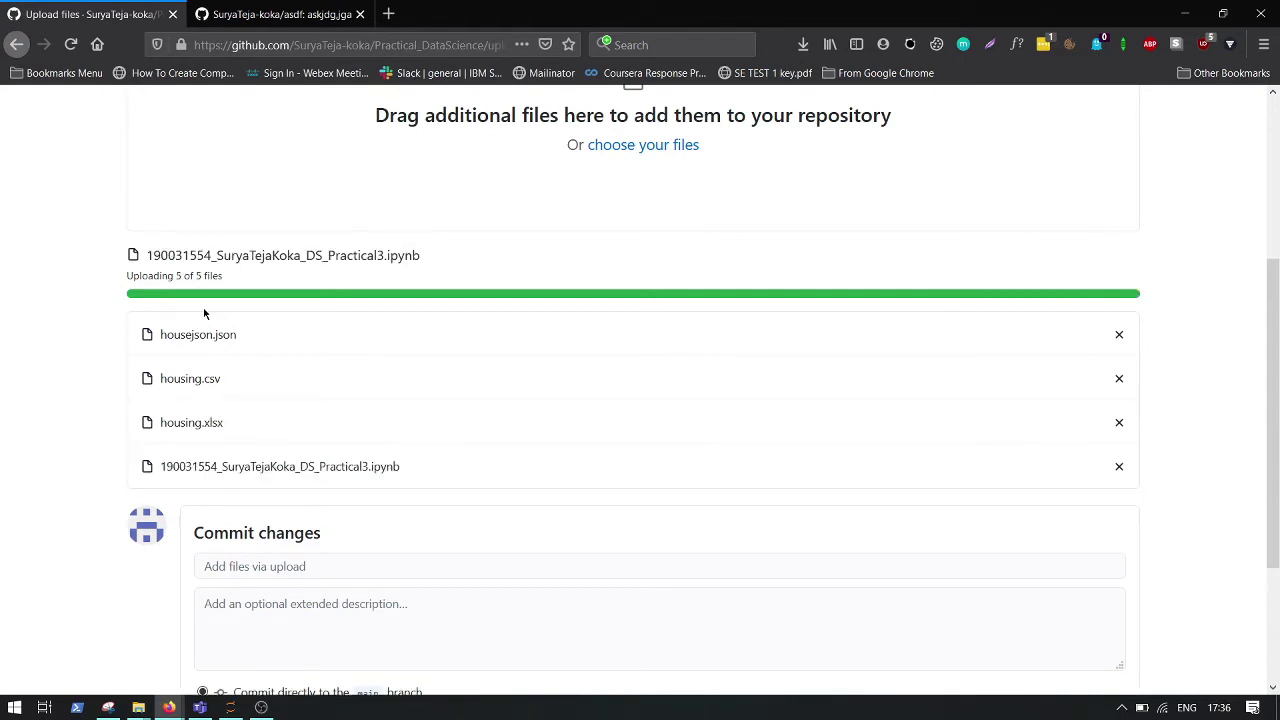
scroll(391, 258, "down", 3)
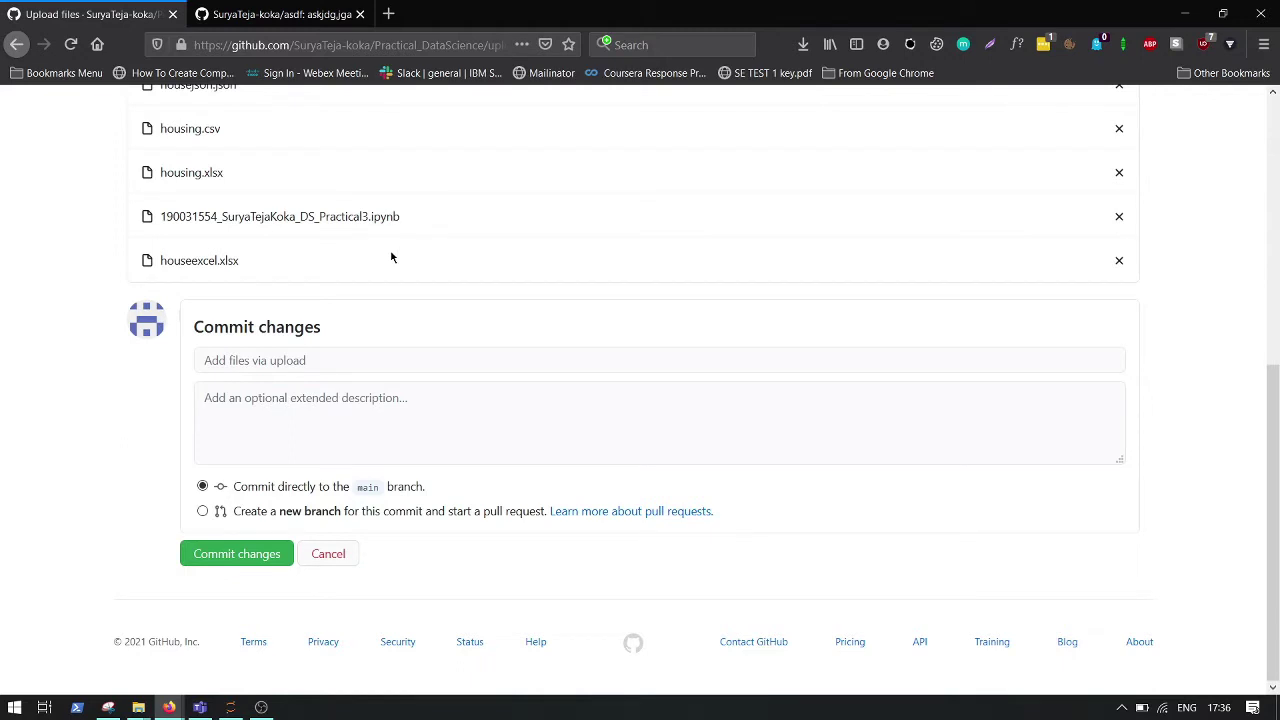
left_click(247, 562)
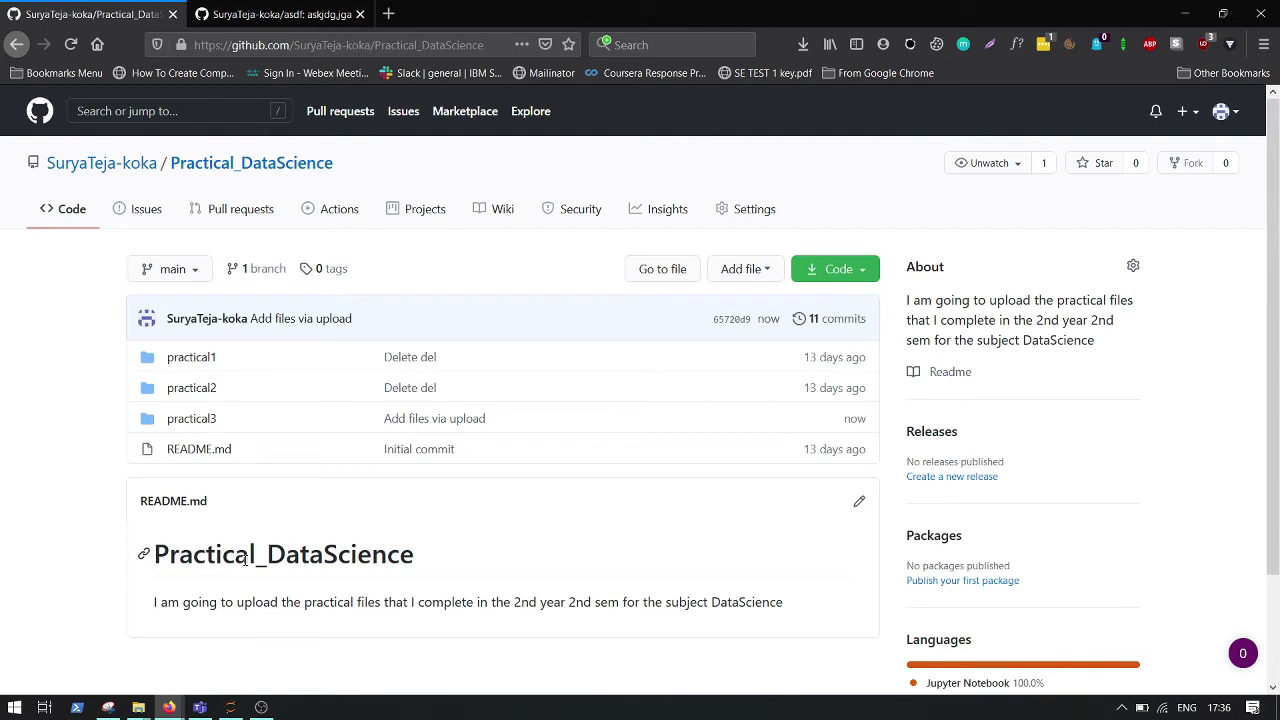
Open the uploaded Practical3 notebook in the practical3 folder and examine its task text, import cell and housing data tables.
left_click(212, 419)
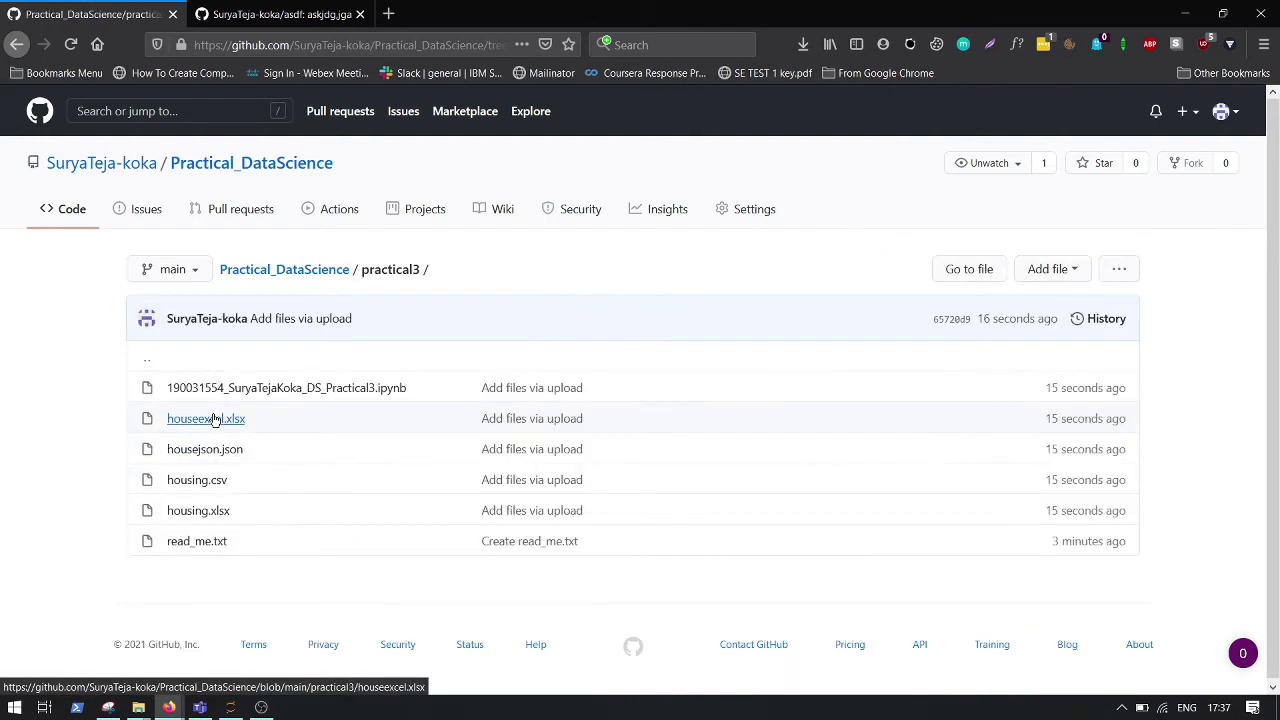
left_click(280, 389)
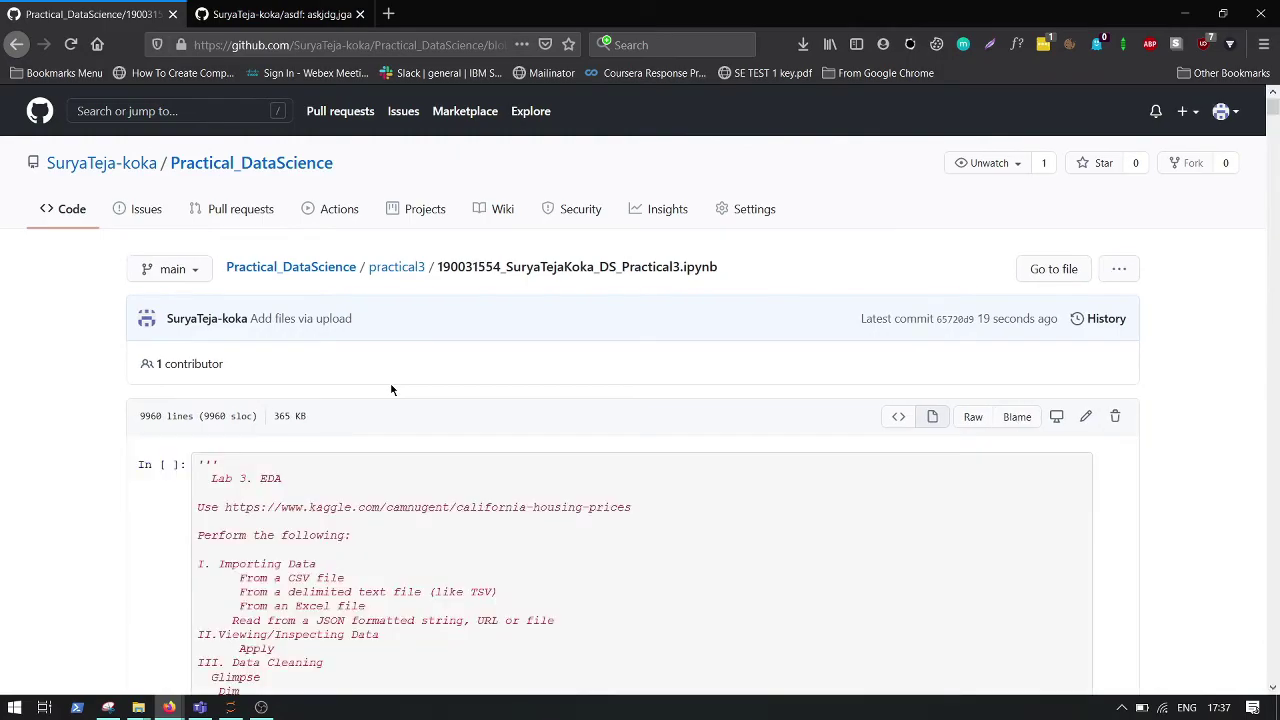
scroll(391, 389, "down", 20)
scroll(391, 389, "up", 15)
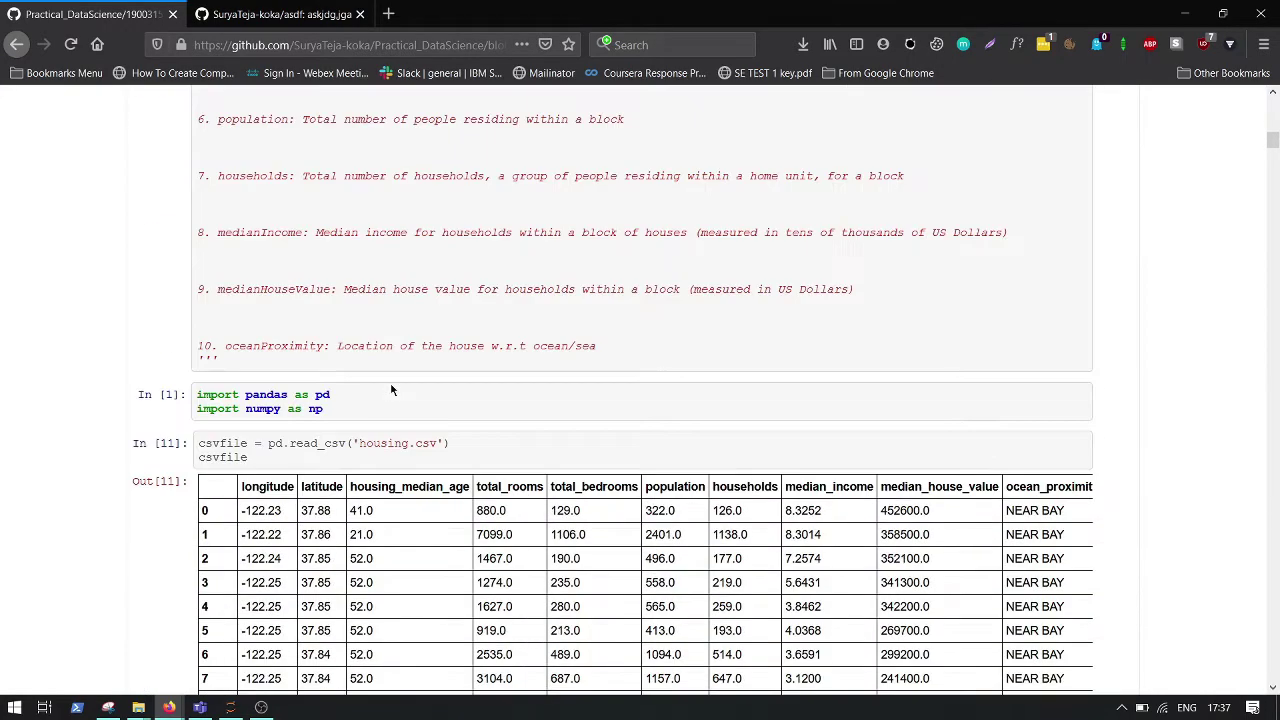
left_click_drag(336, 414, 197, 393)
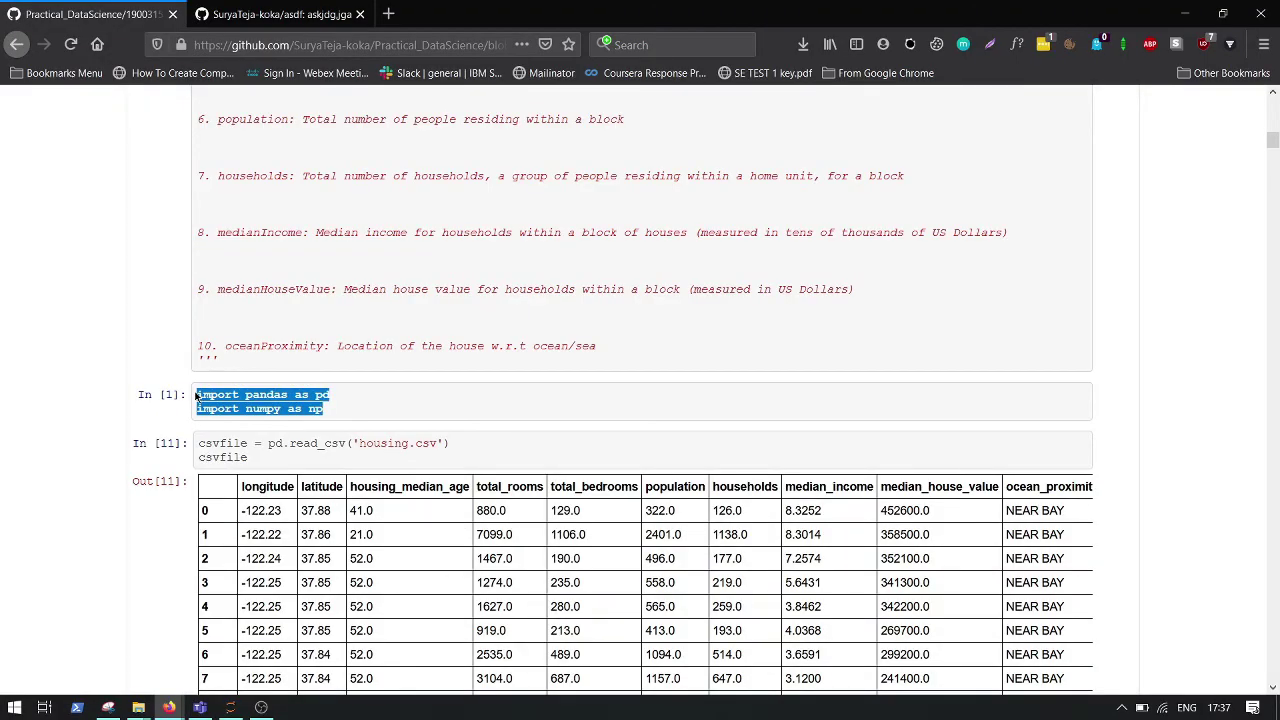
left_click(268, 402)
scroll(268, 402, "down", 3)
scroll(268, 402, "down", 20)
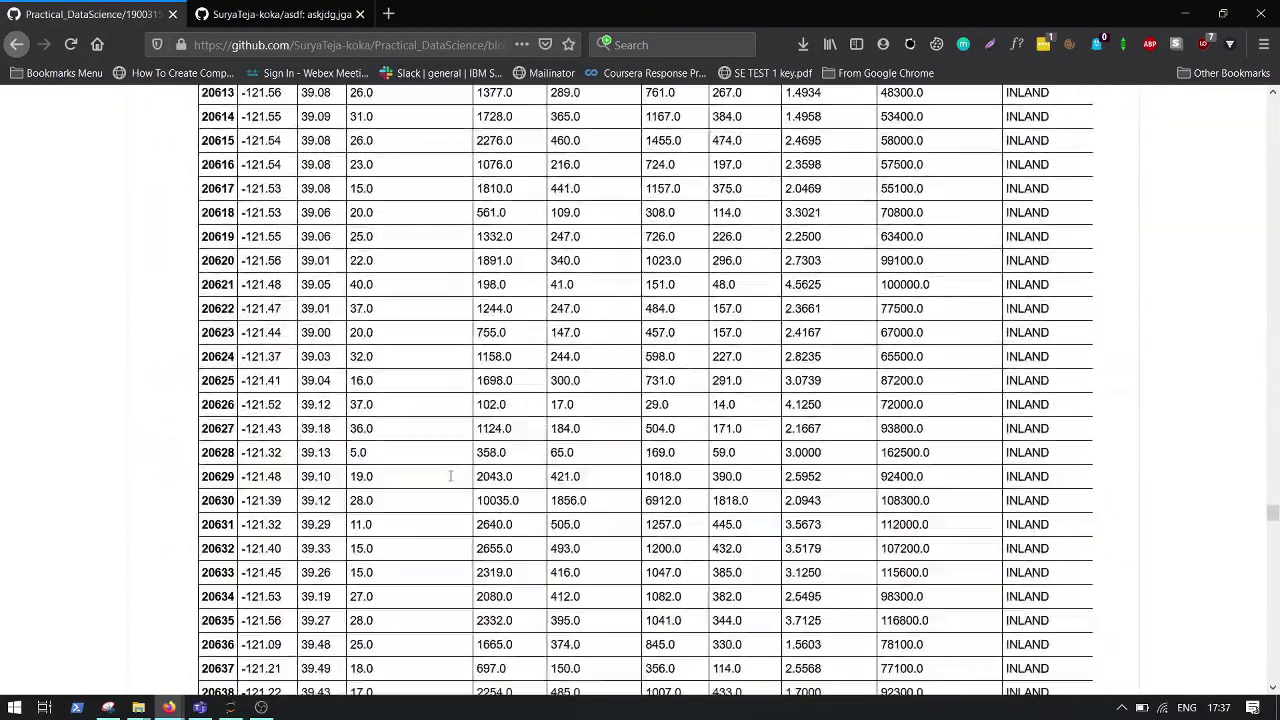
scroll(432, 482, "up", 20)
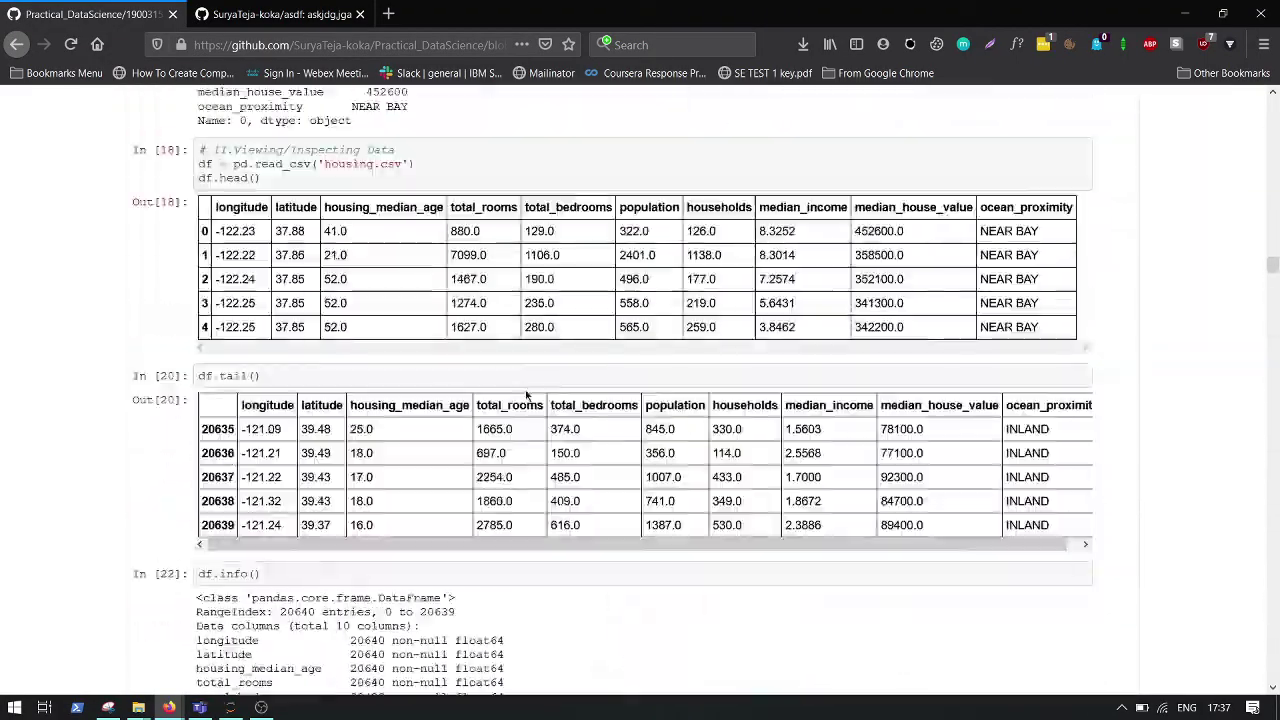
scroll(525, 376, "up", 3)
Open the asdf repository's settings and start deleting the repository from the Danger Zone.
key("ctrl+Tab")
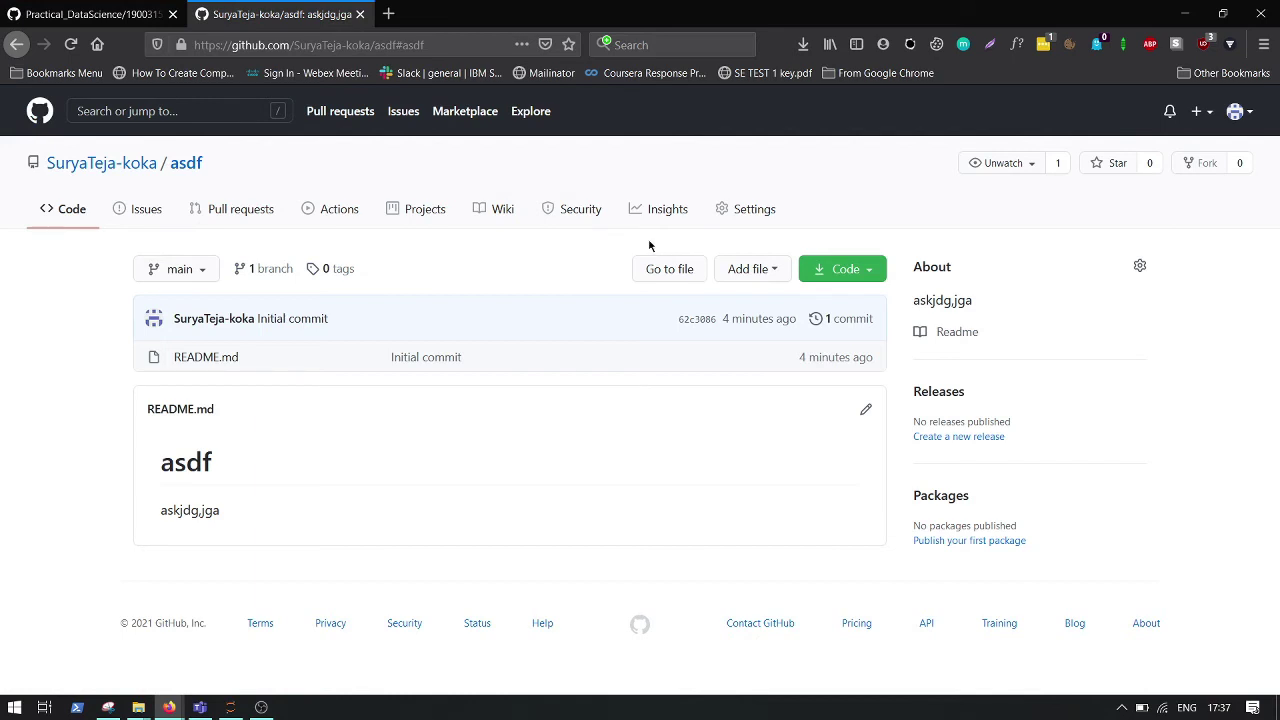
left_click(766, 220)
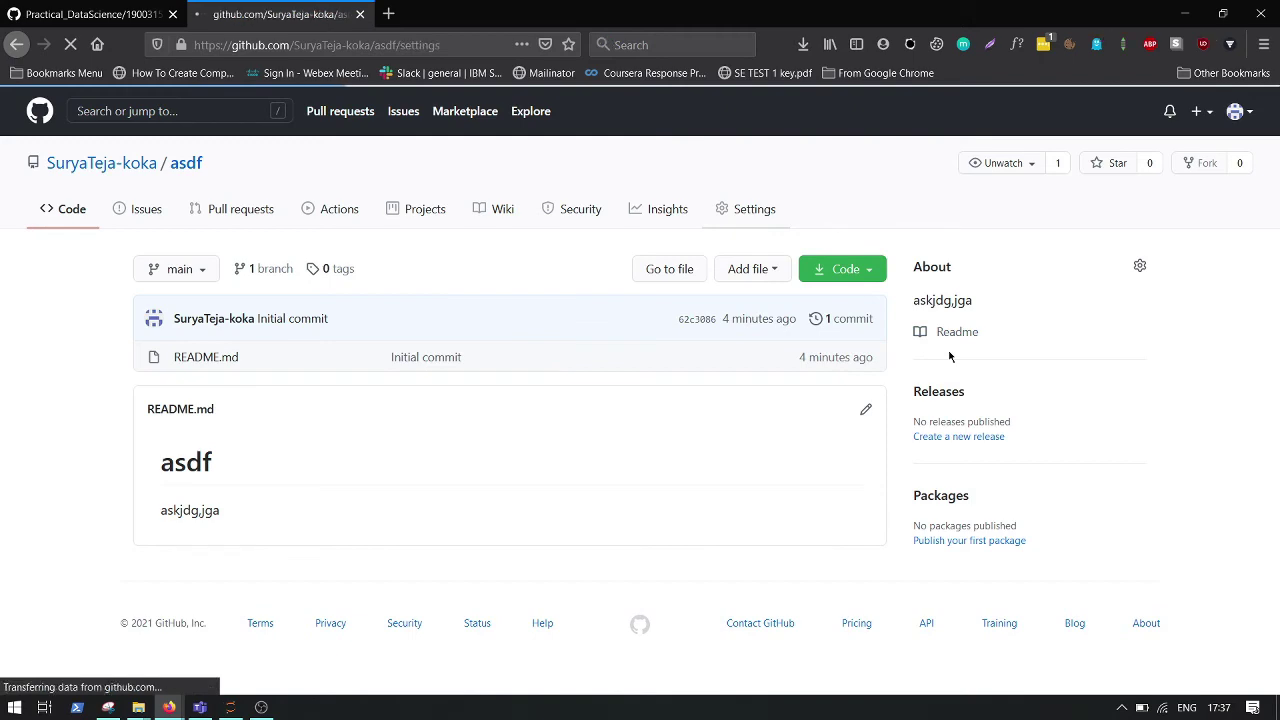
scroll(950, 358, "down", 10)
scroll(950, 358, "down", 10)
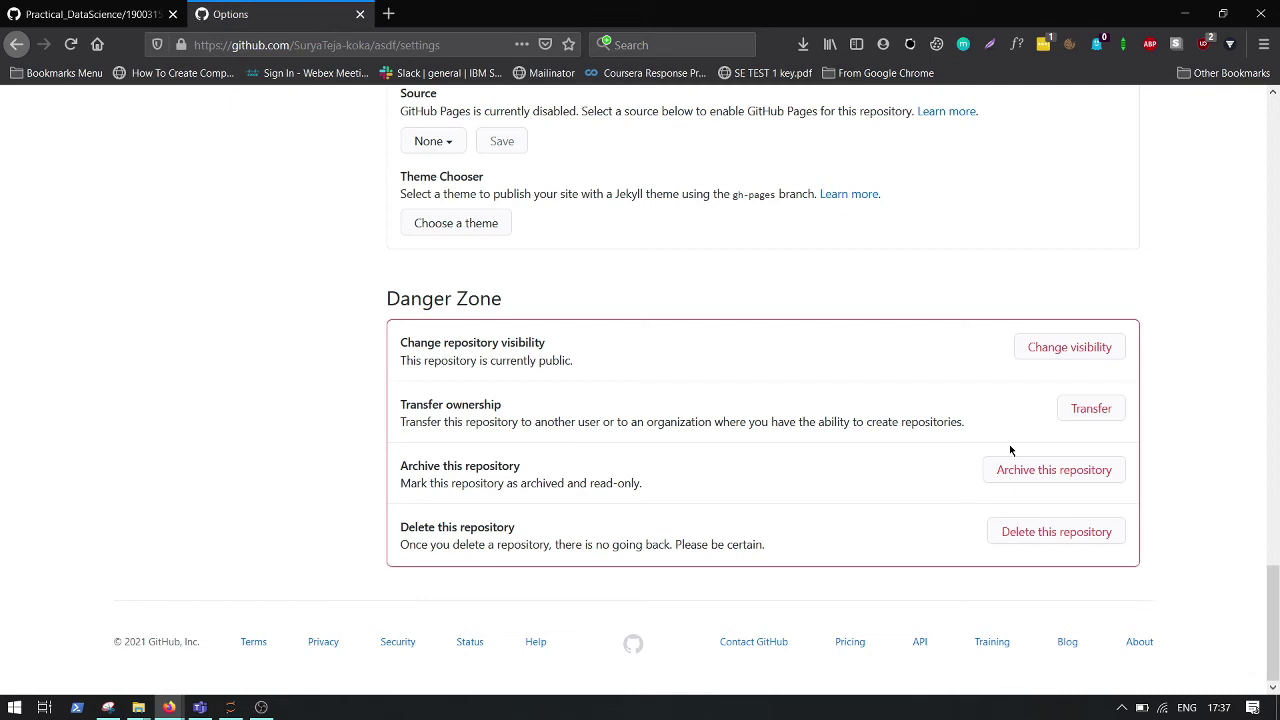
left_click(1068, 530)
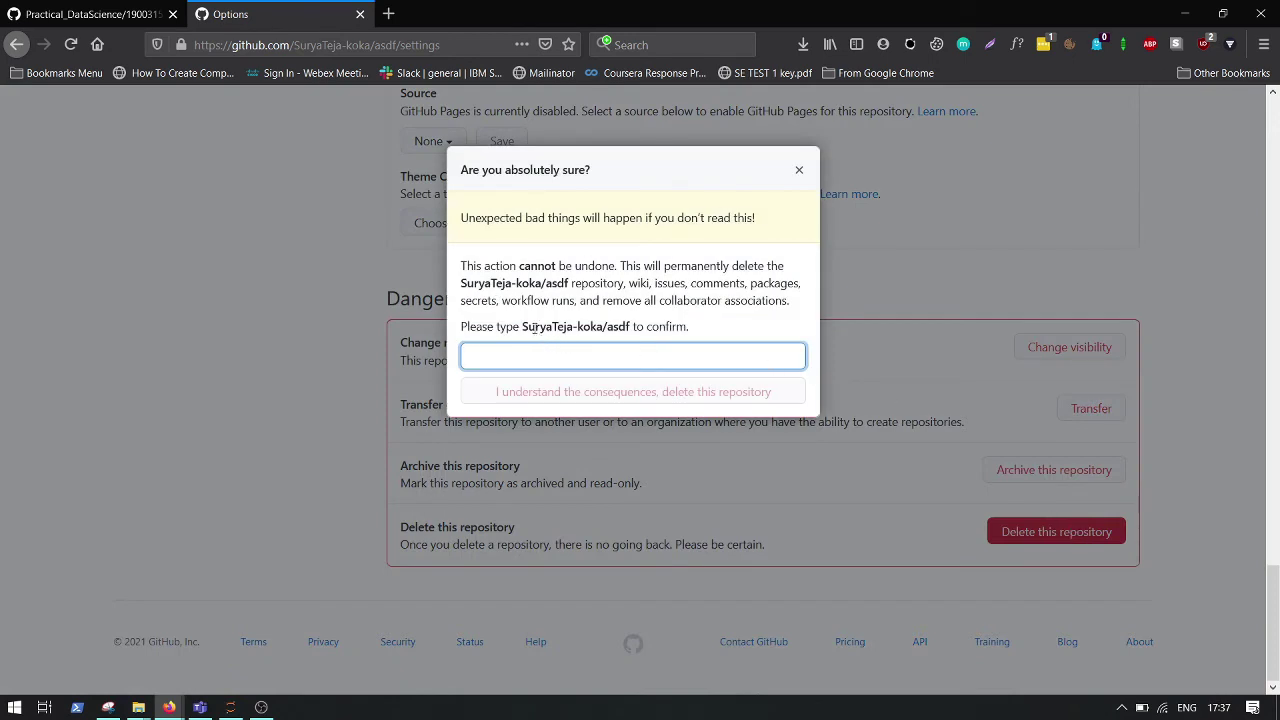
Confirm with the full owner/repository name, without a trailing space, and permanently delete the asdf repository.
left_click_drag(520, 326, 632, 327)
key("ctrl+c")
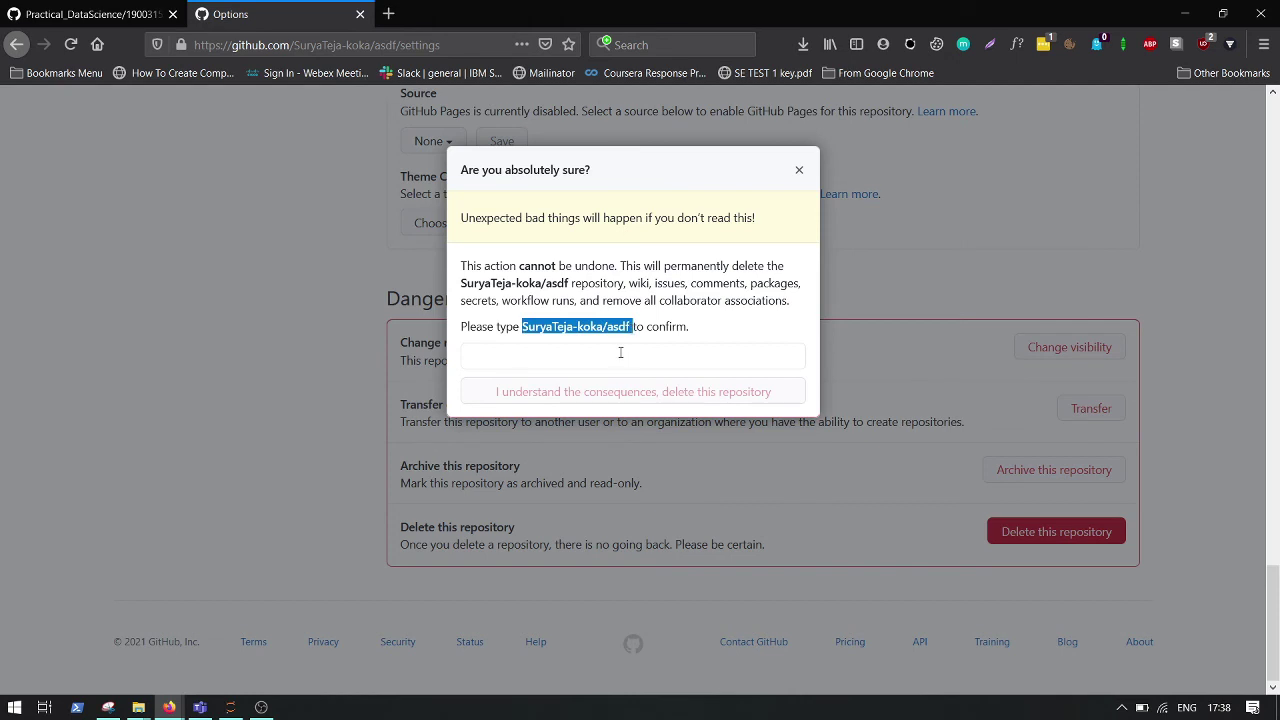
left_click(631, 356)
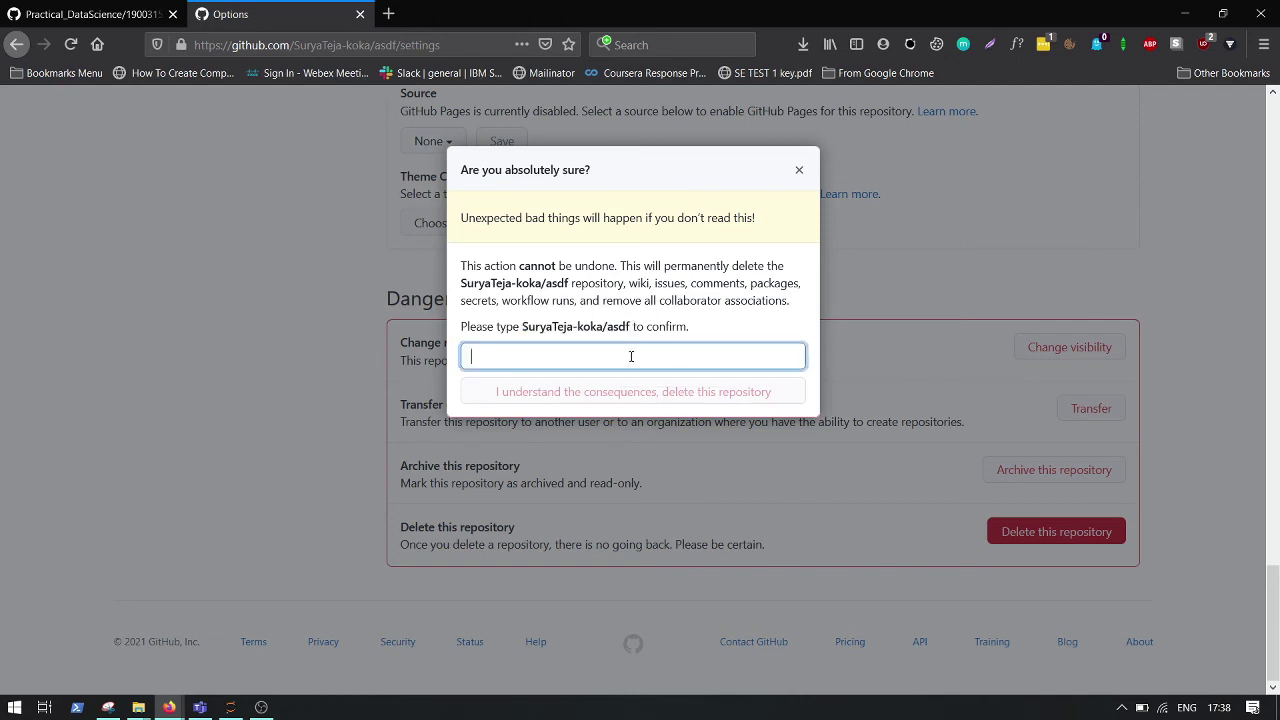
key("ctrl+v")
left_click(604, 392)
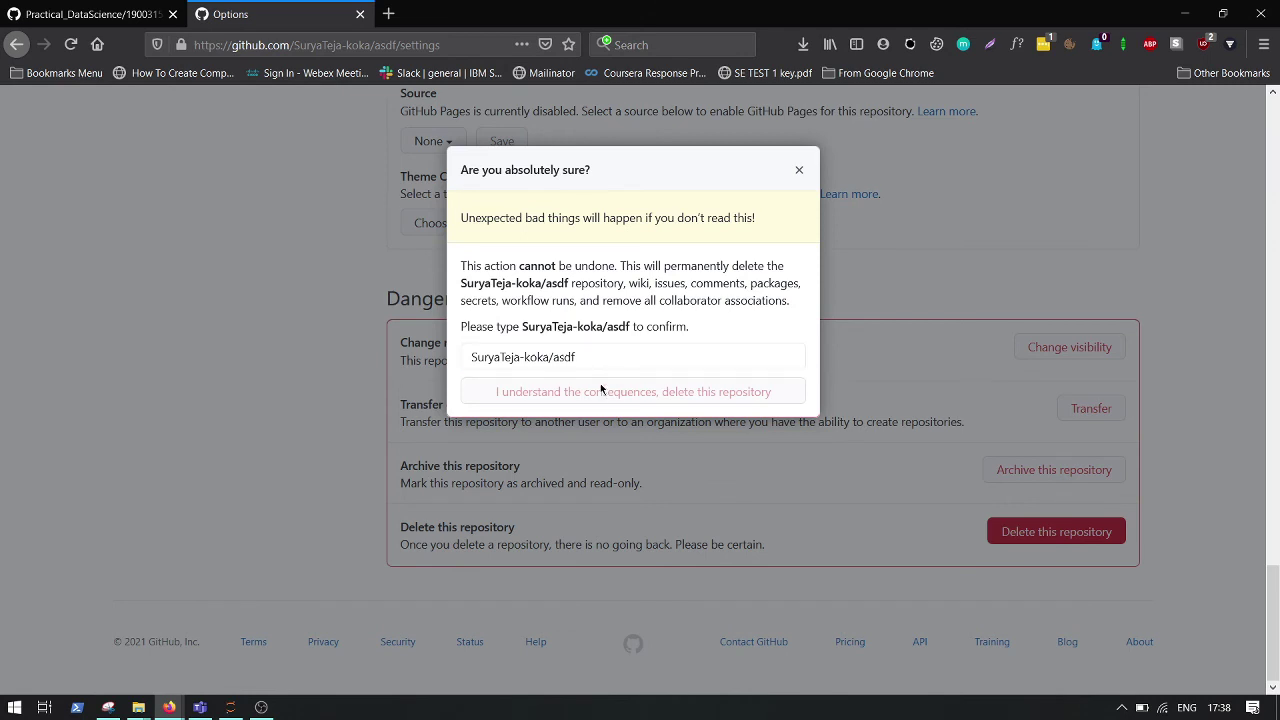
left_click(610, 360)
key("BackSpace")
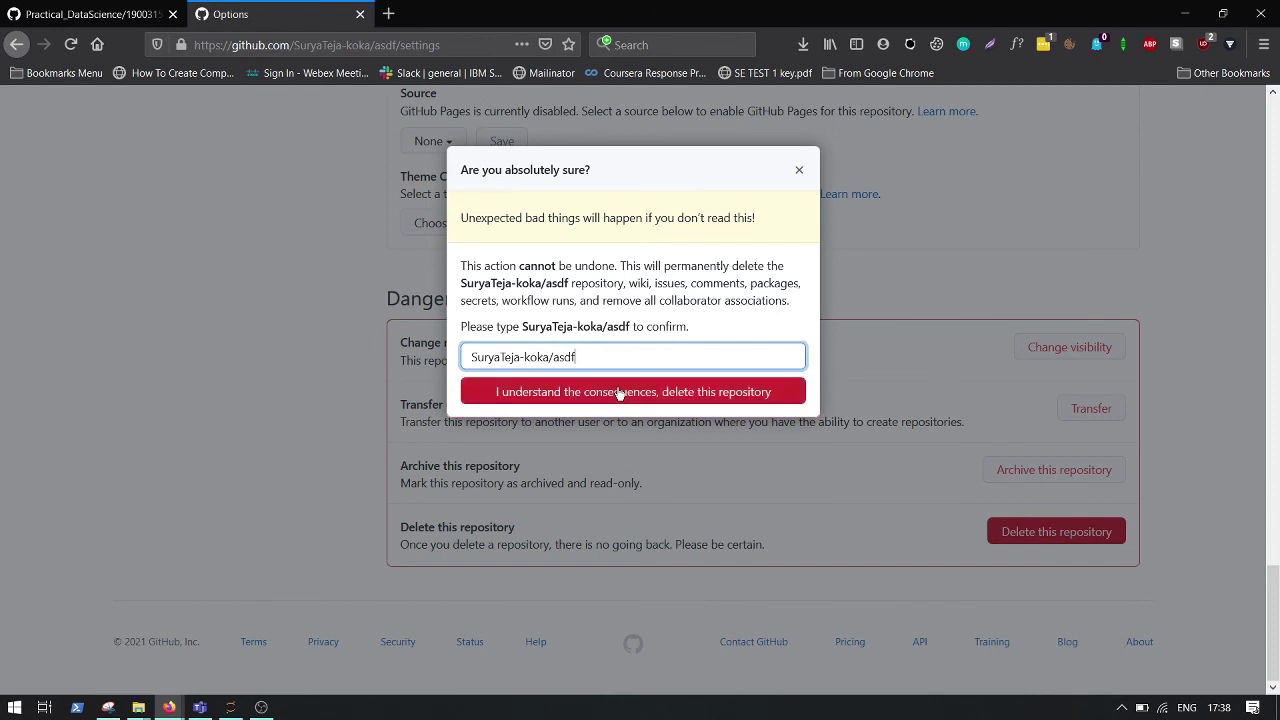
left_click(620, 392)
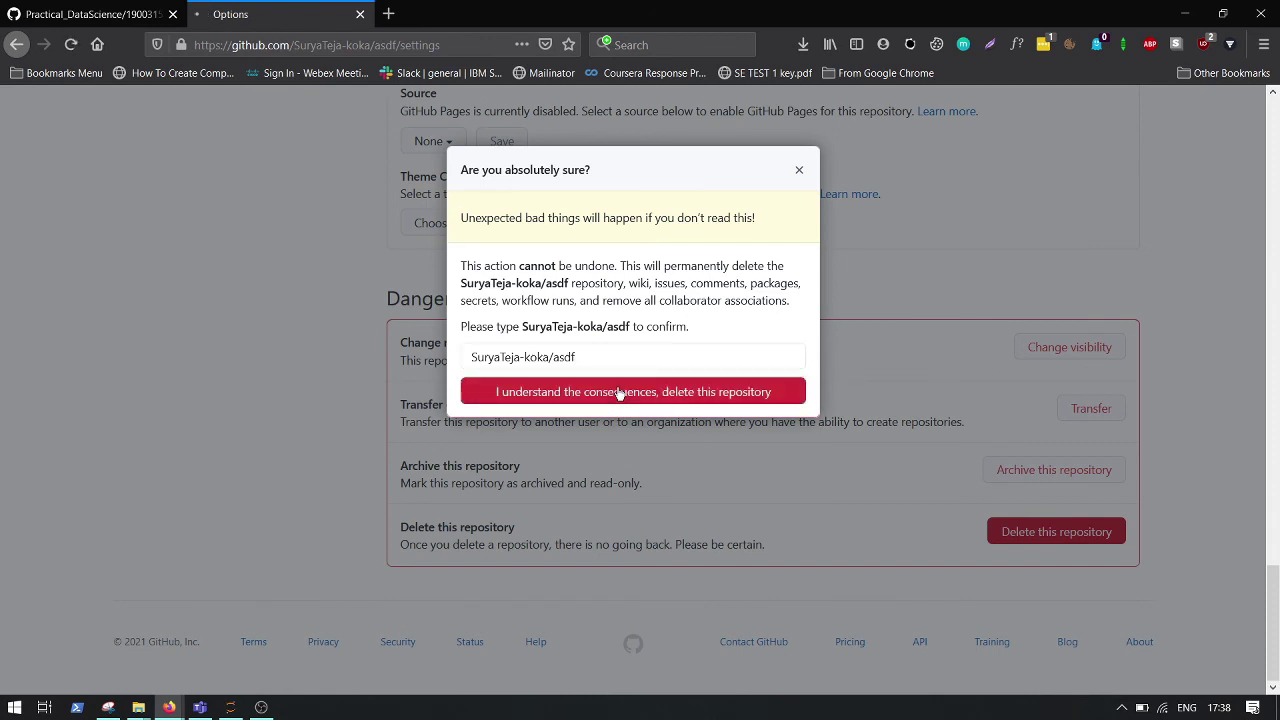